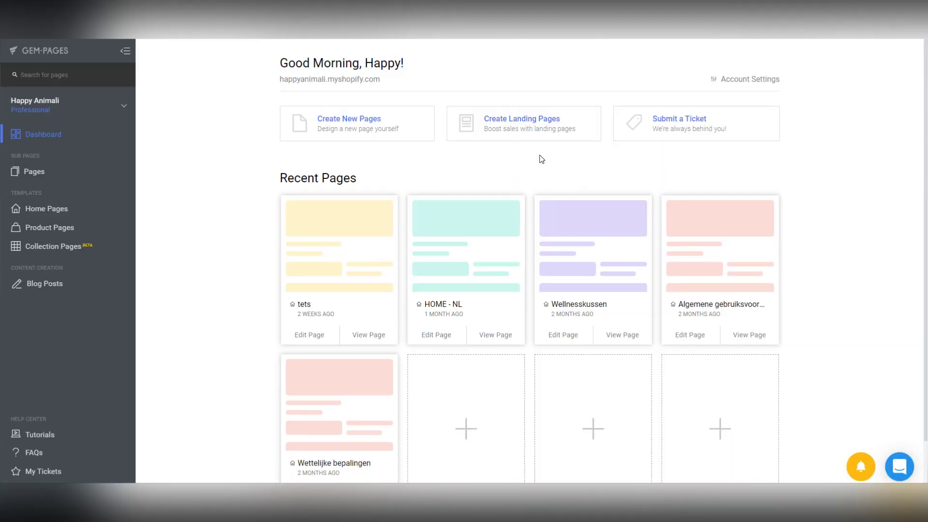
Change the account language to French in the account settings and save them
click(733, 82)
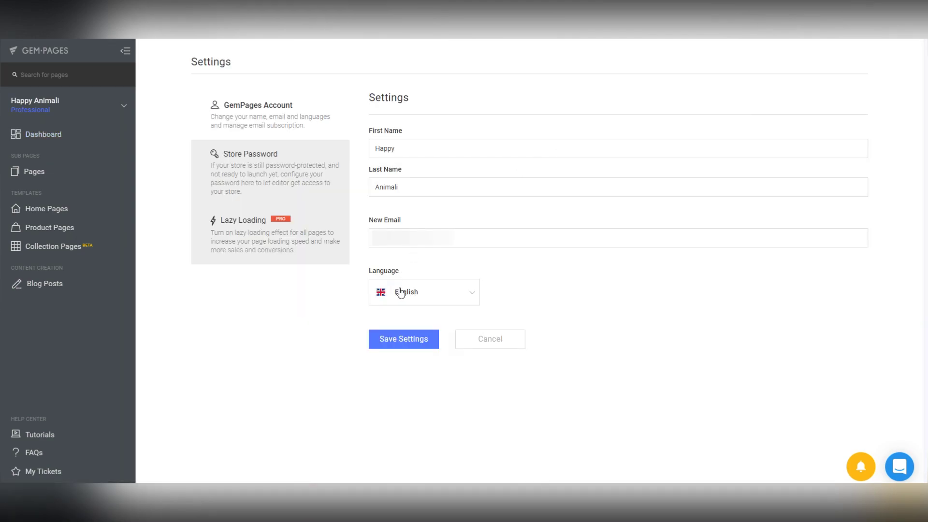
click(411, 318)
click(420, 344)
click(420, 344)
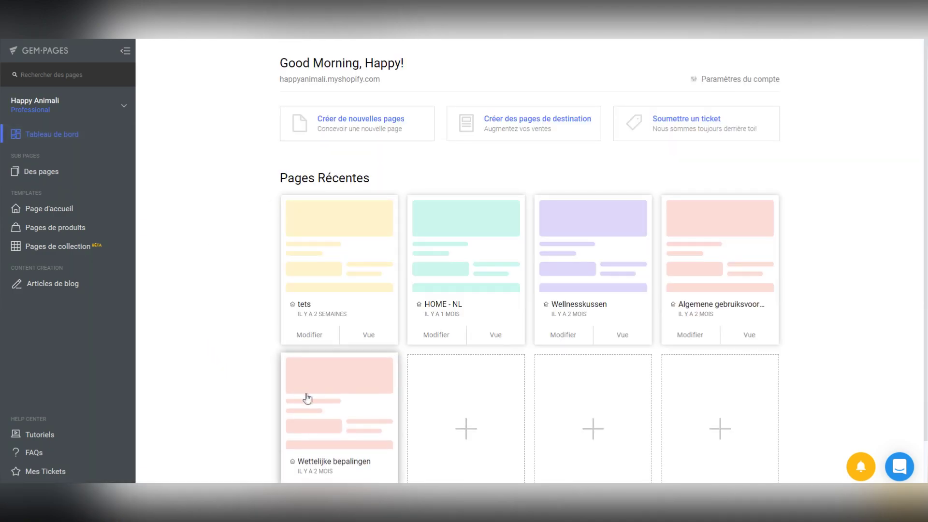
Look through the recent pages, the list of sub pages and the home page templates
scroll(820, 347, down, 1)
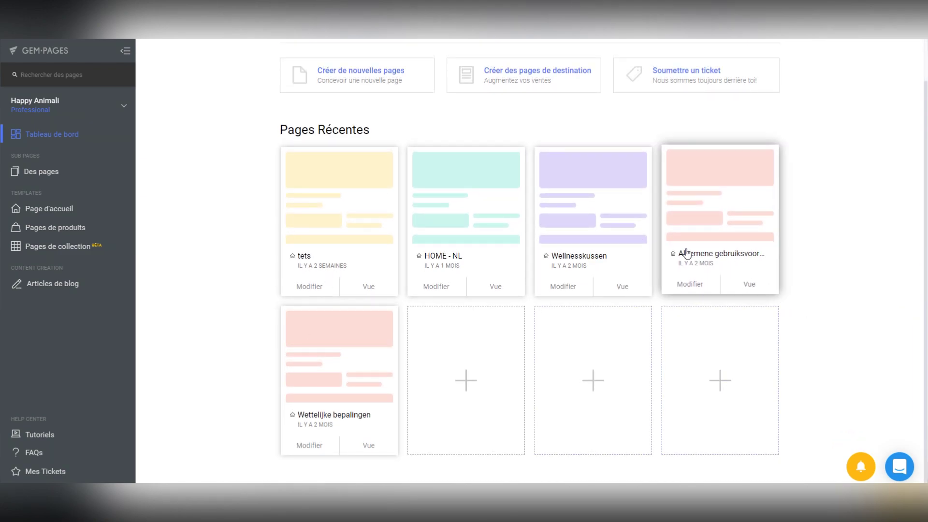
click(32, 173)
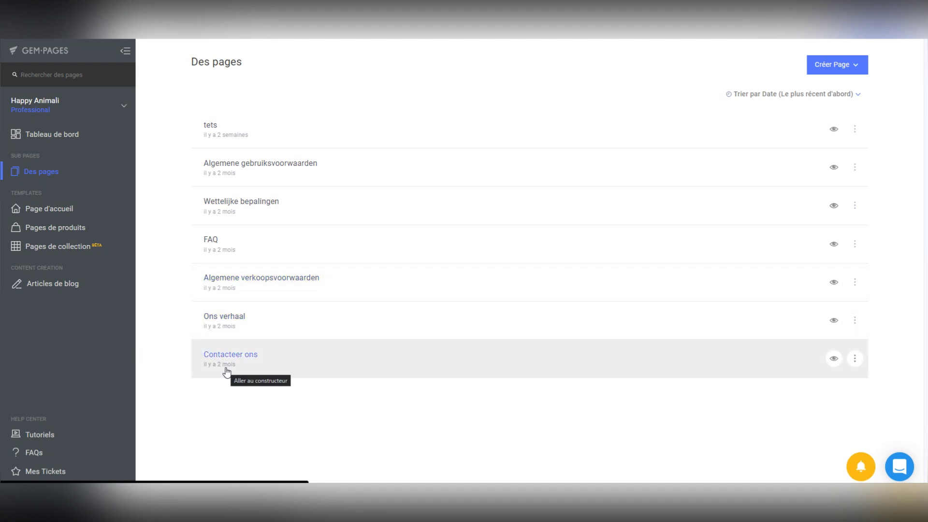
click(44, 209)
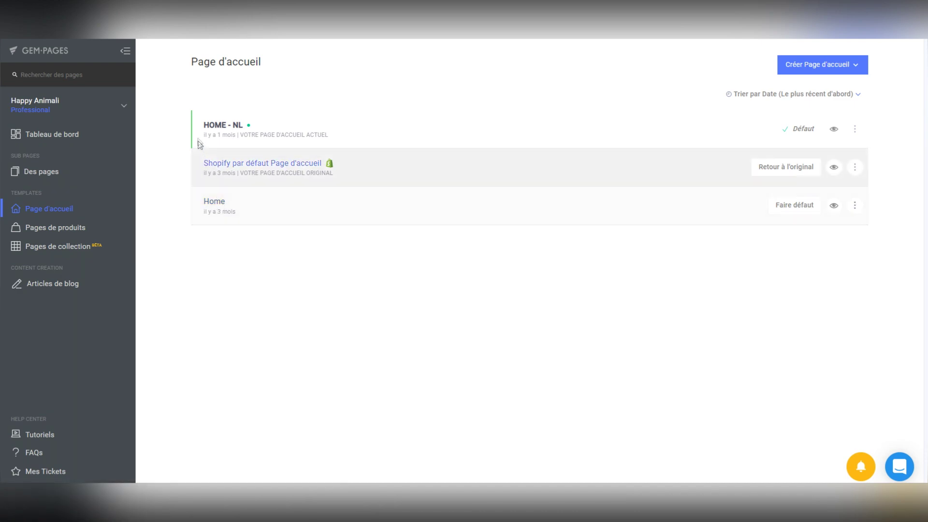
click(240, 130)
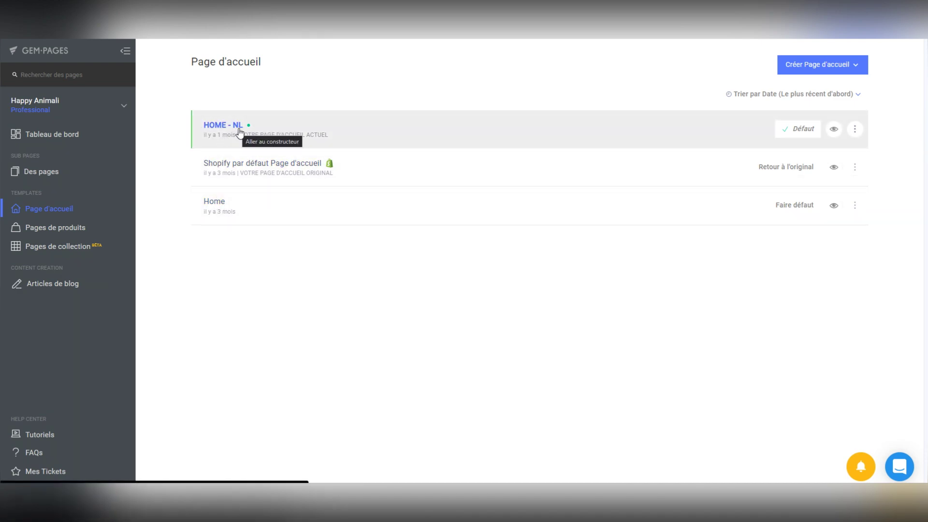
Try to assign the Wellnesskussen template to the HappyAnimali Wellness Kussen product in the product page assignments
click(45, 234)
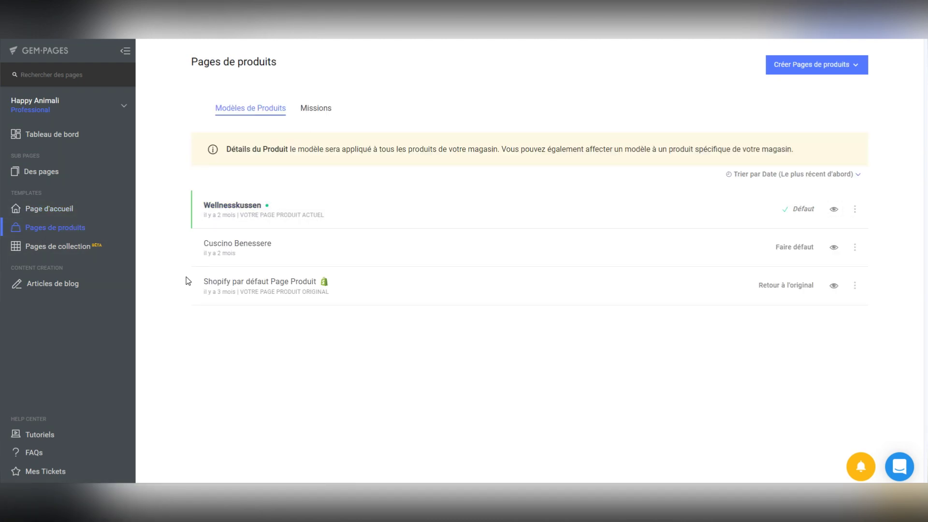
click(322, 110)
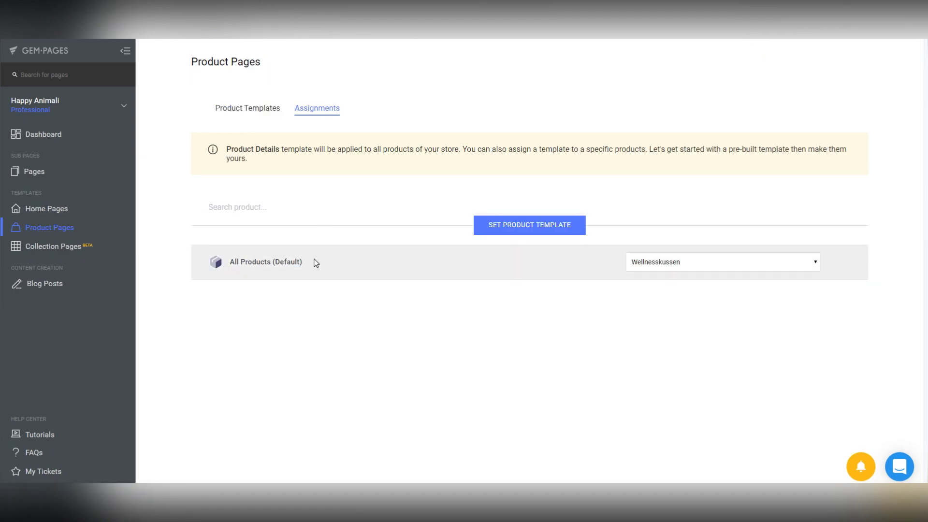
click(497, 230)
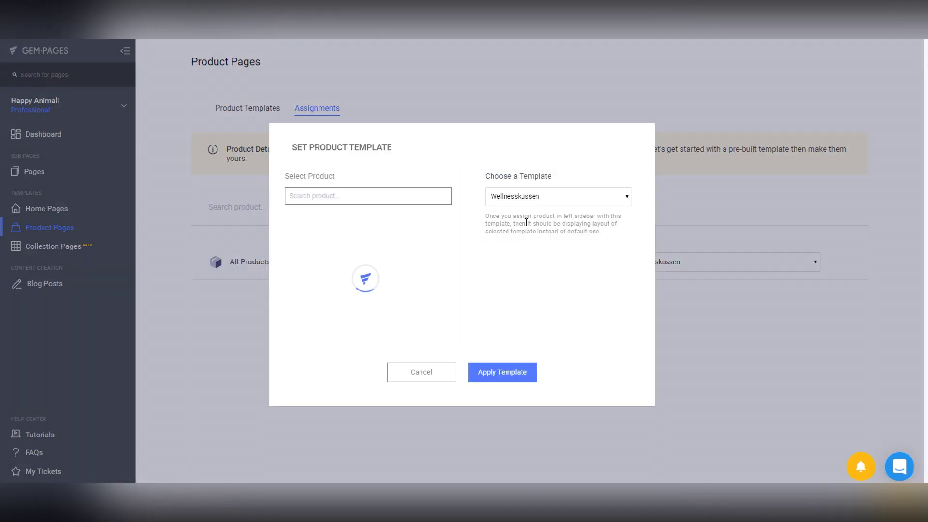
click(357, 234)
click(574, 198)
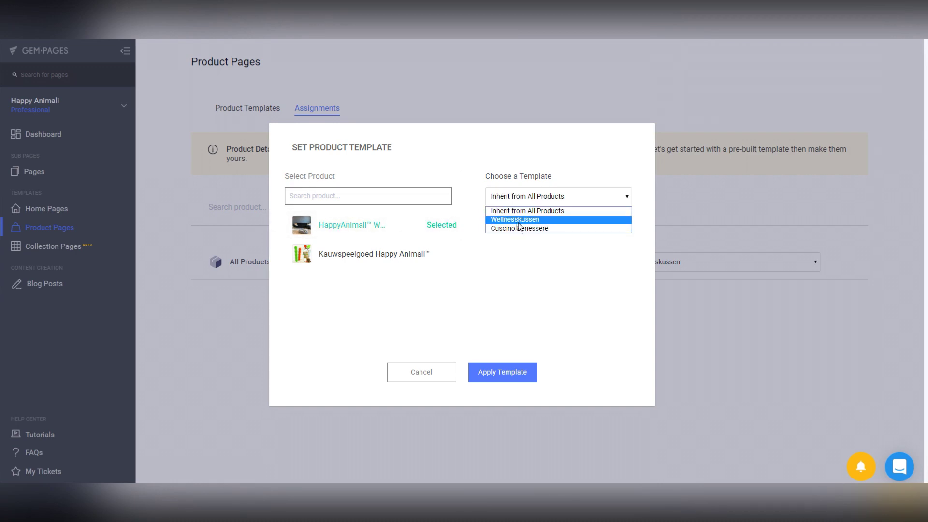
click(532, 221)
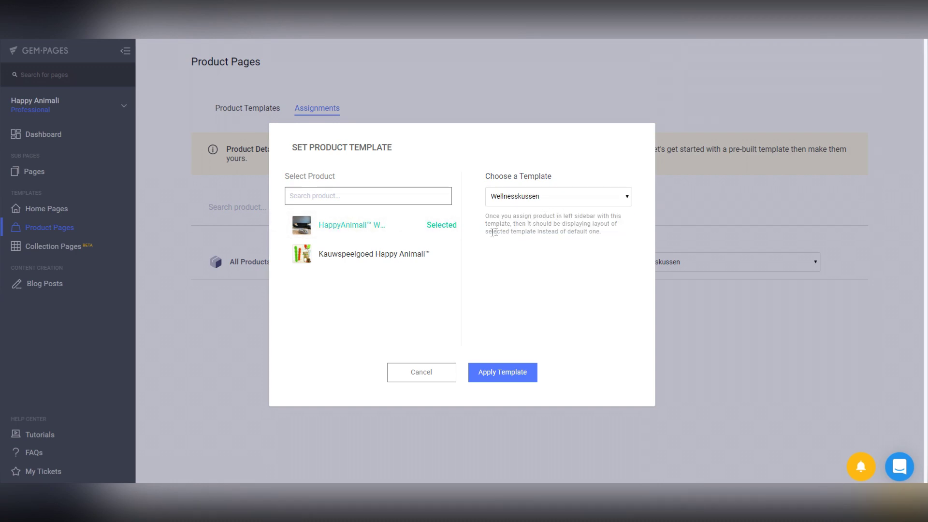
click(529, 371)
click(422, 377)
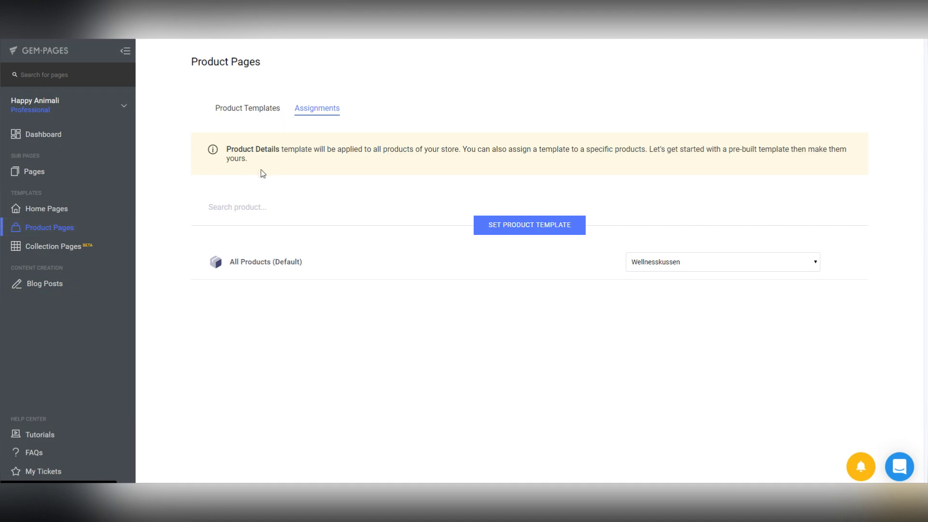
Browse the gallery of pre-built templates for a new product page and return to the product templates list
click(79, 227)
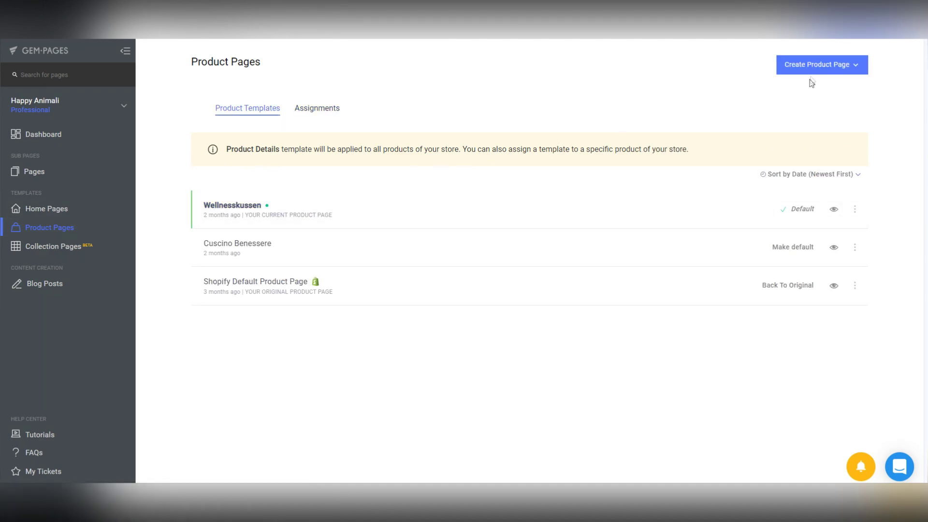
click(820, 66)
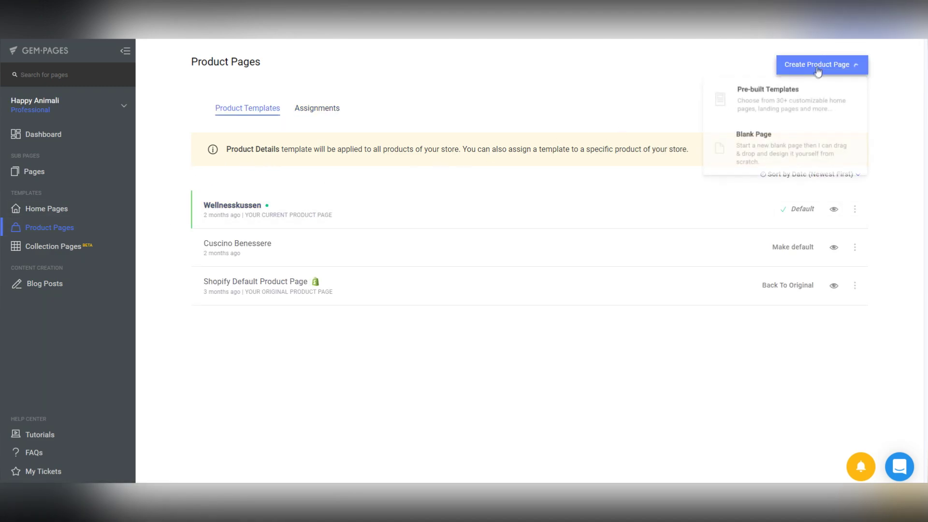
click(777, 113)
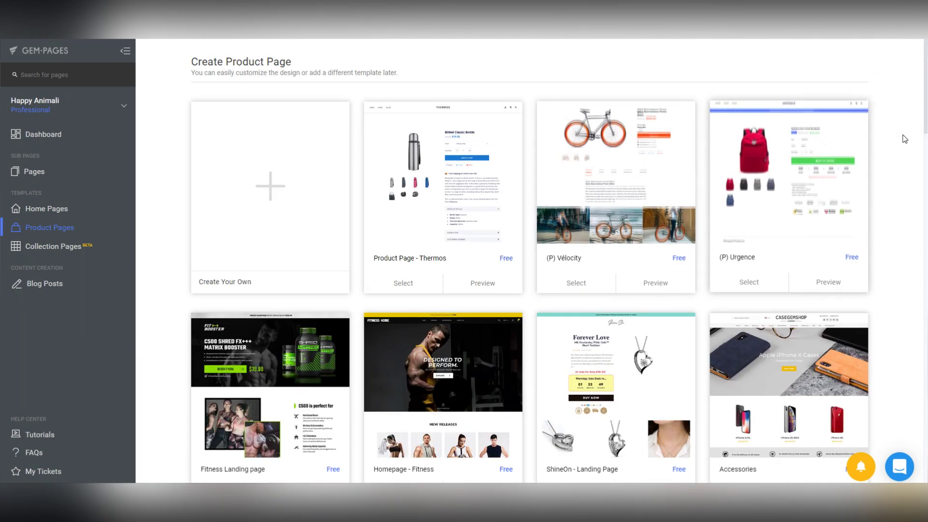
scroll(905, 139, down, 3)
scroll(908, 137, down, 3)
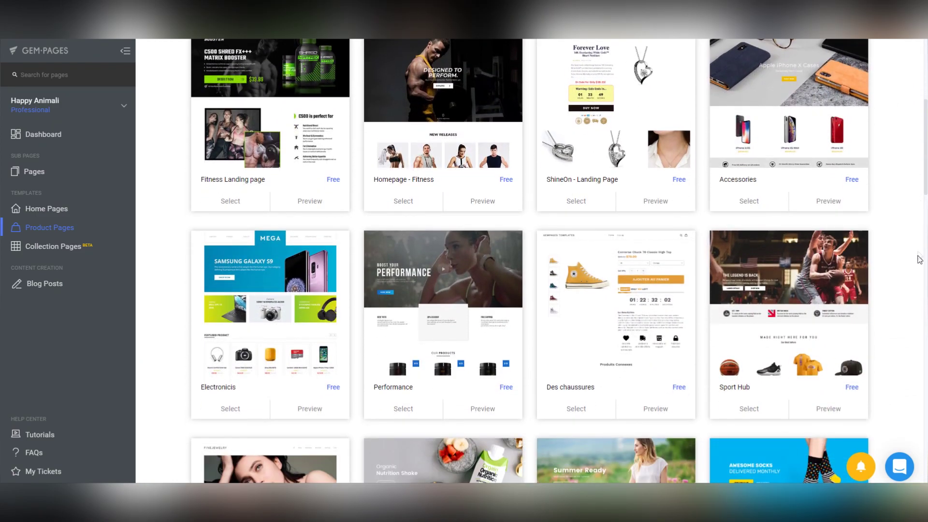
scroll(912, 323, down, 4)
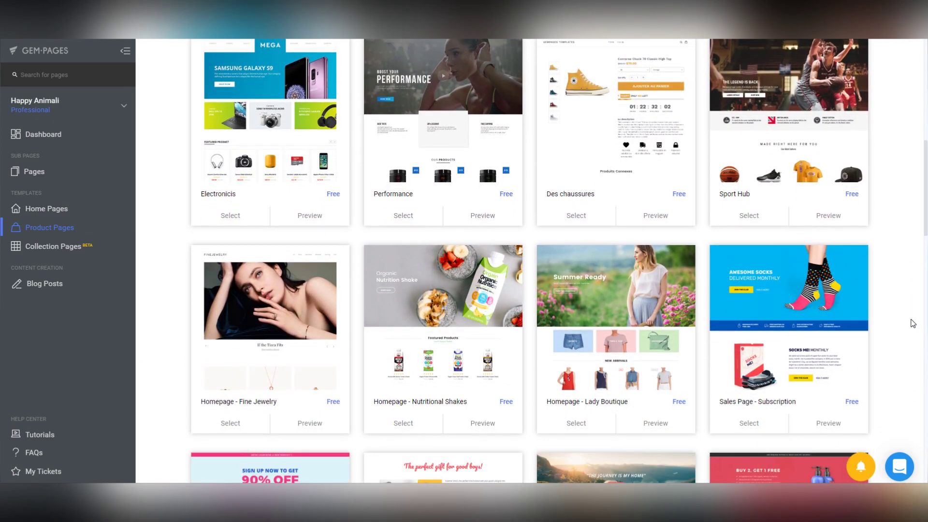
scroll(913, 323, down, 6)
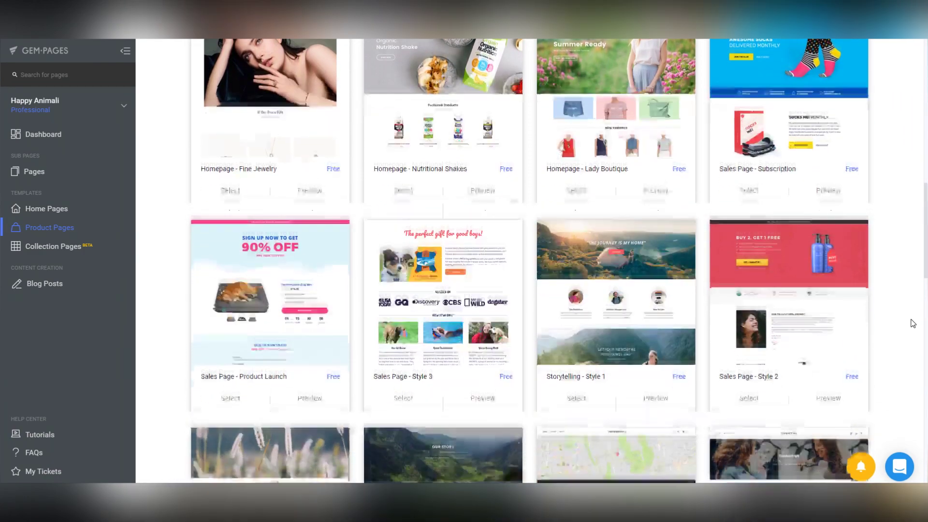
scroll(912, 324, down, 3)
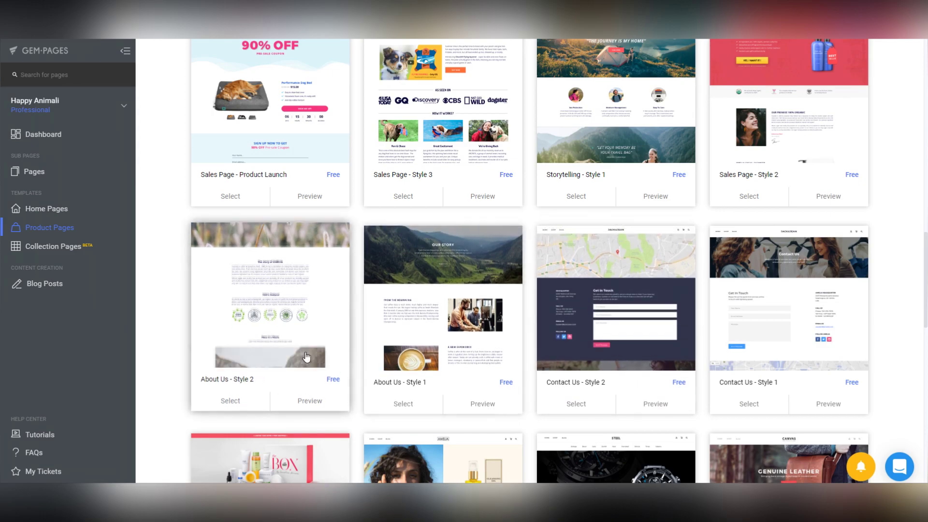
scroll(310, 351, down, 1)
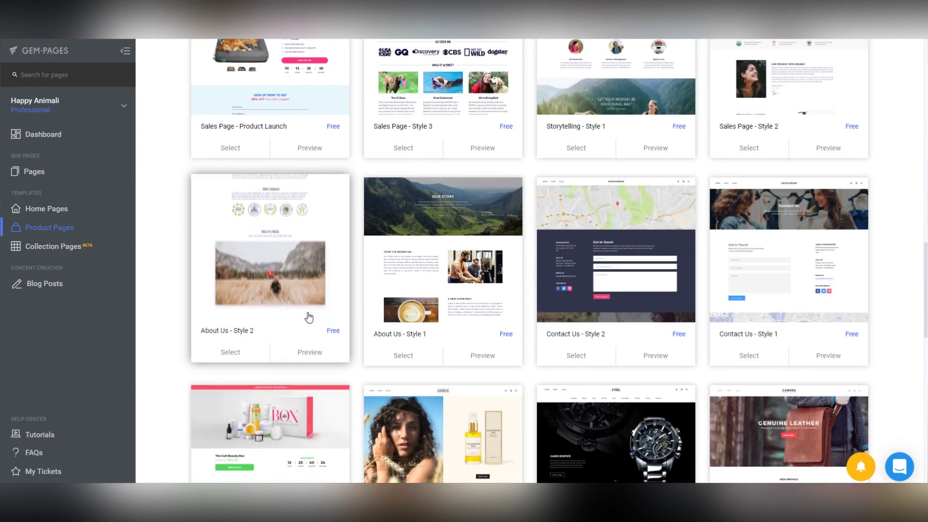
click(80, 228)
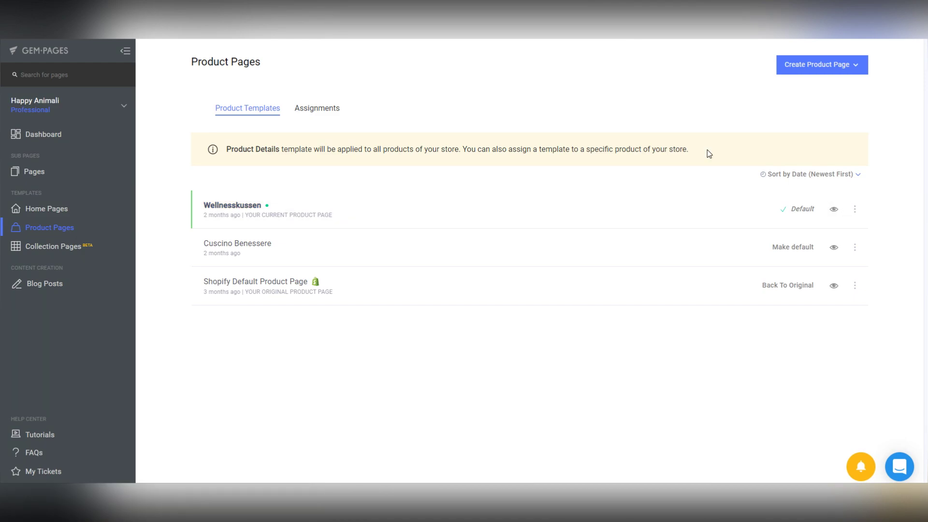
Create a new blank product page named "test video"
click(801, 64)
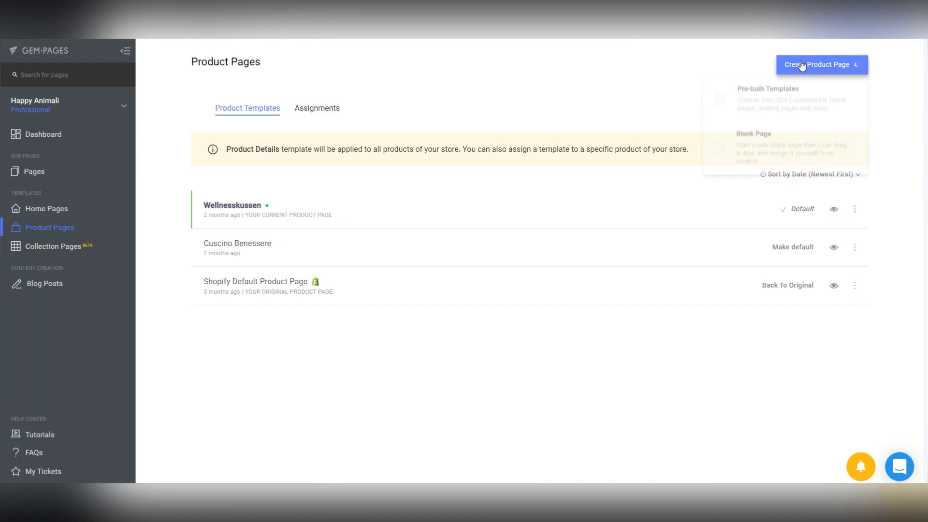
click(764, 153)
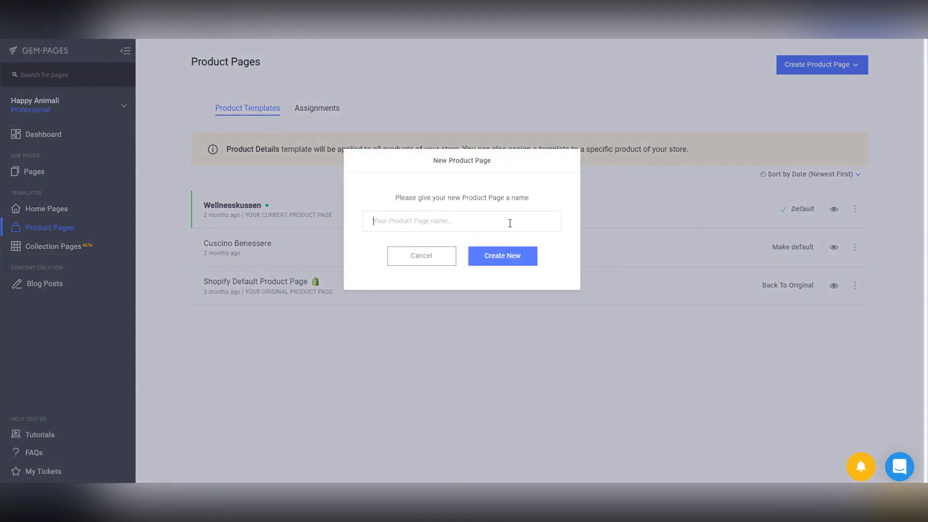
text(te)
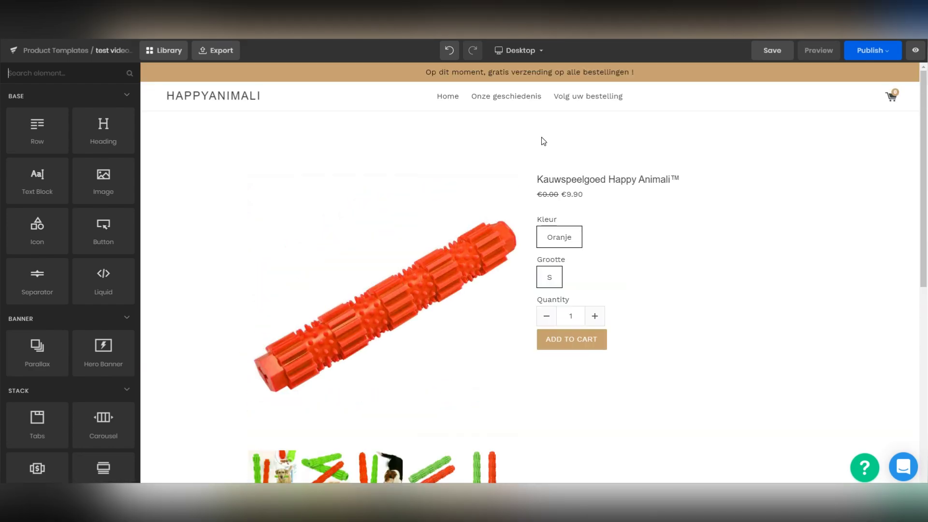
Link the page's product block to the HappyAnimali Wellness Kussen product
click(525, 146)
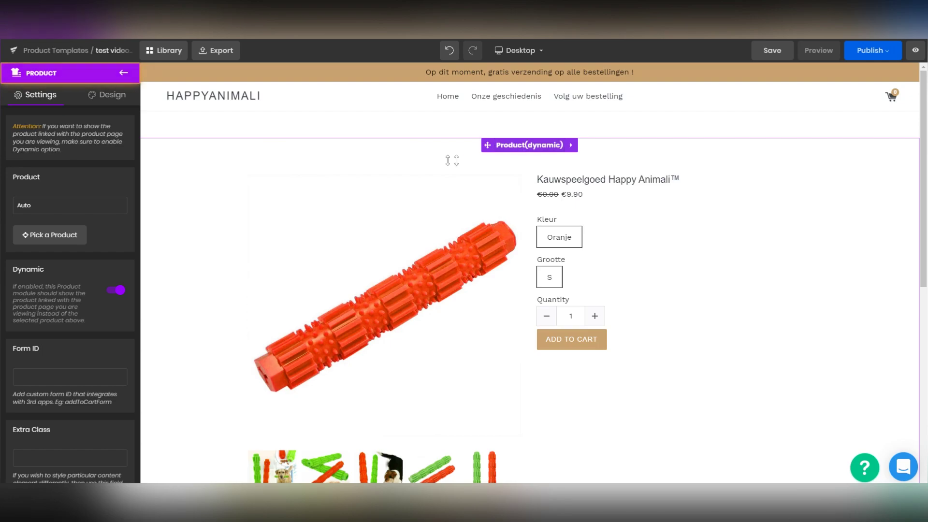
click(68, 235)
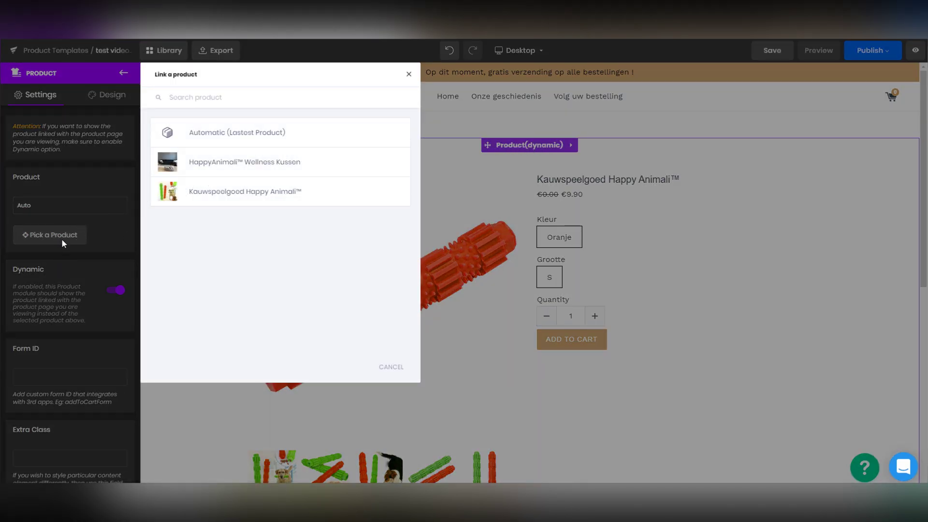
click(222, 164)
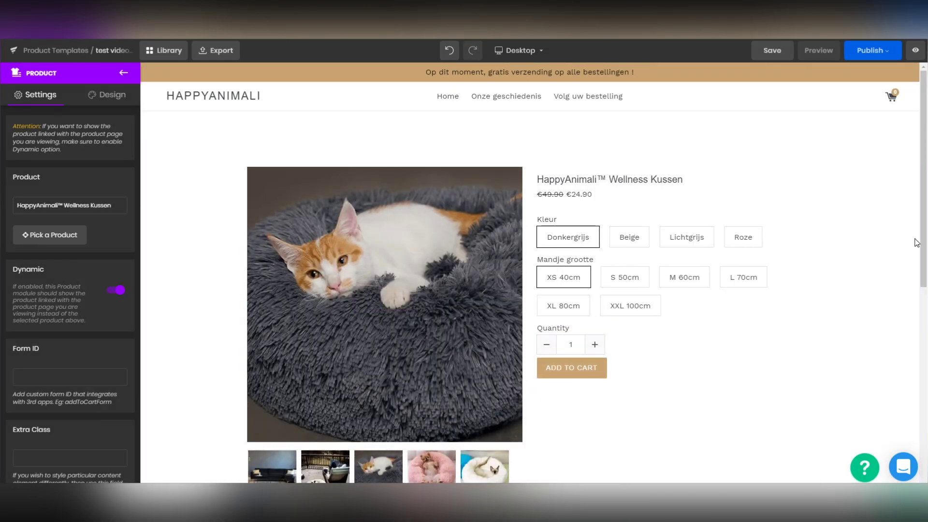
Try to add a Button element directly below the product's Add to Cart button
click(123, 72)
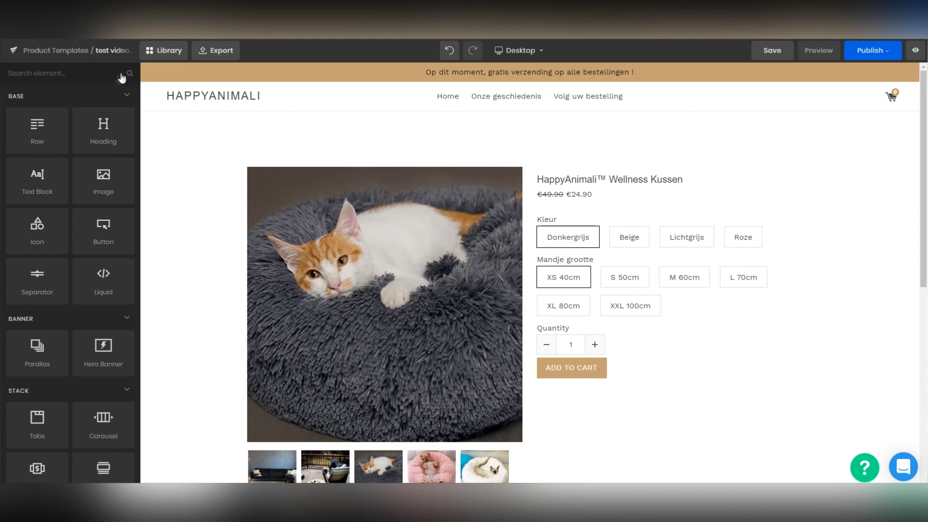
drag(99, 228, 697, 379)
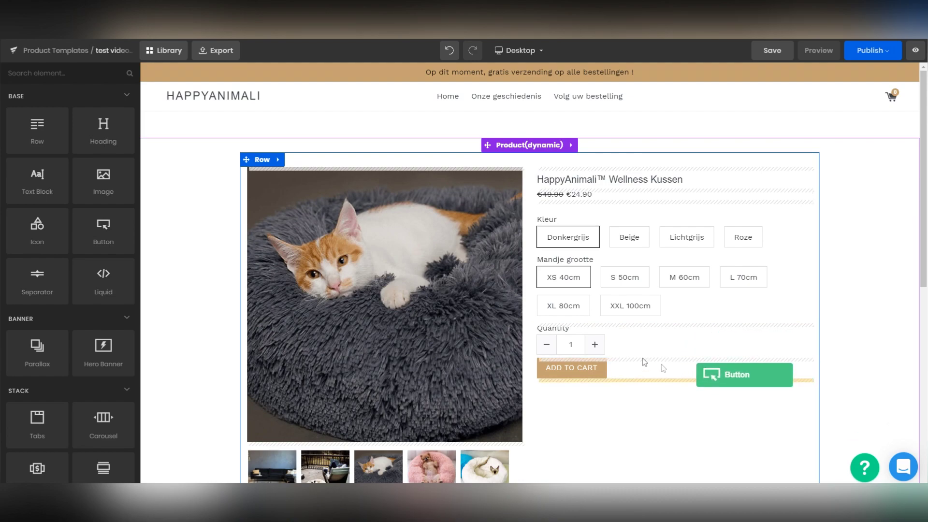
Examine the settings and design options of the product title, then the settings of the swatches and the Add to Cart button
click(608, 189)
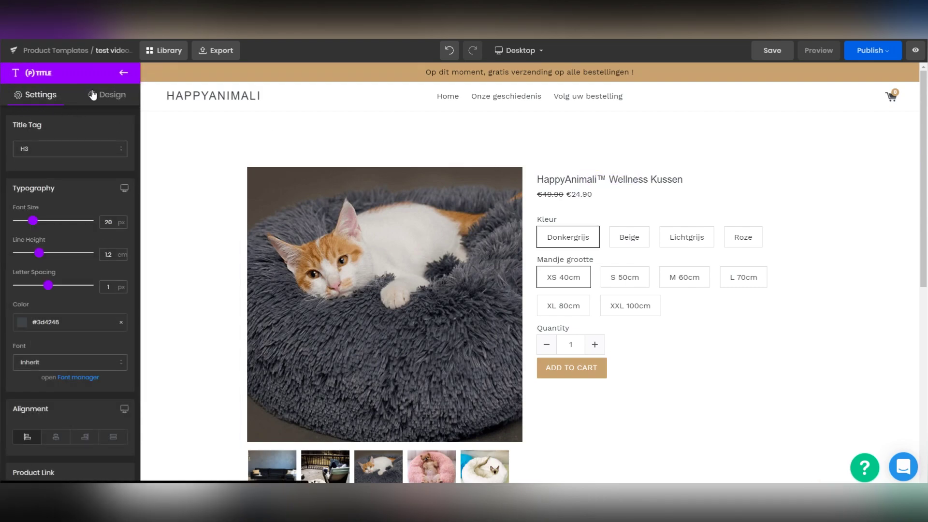
scroll(55, 193, down, 3)
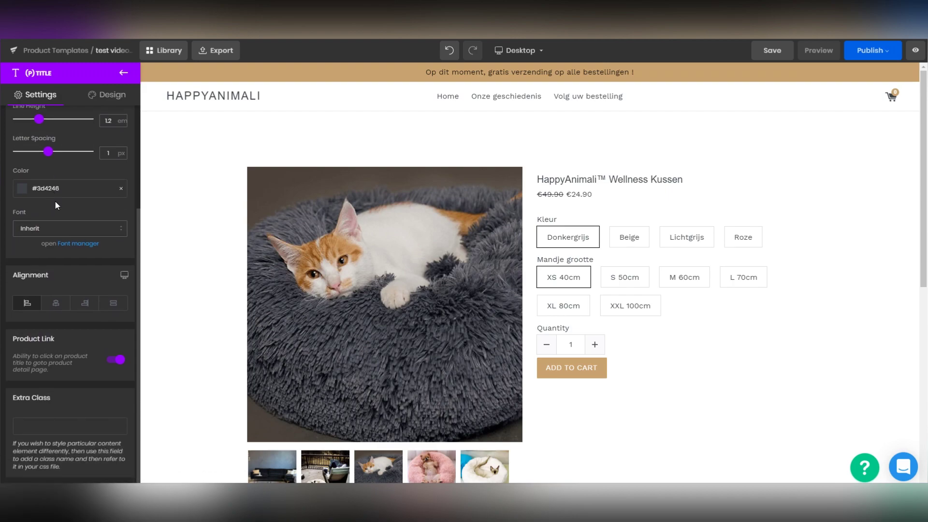
click(109, 96)
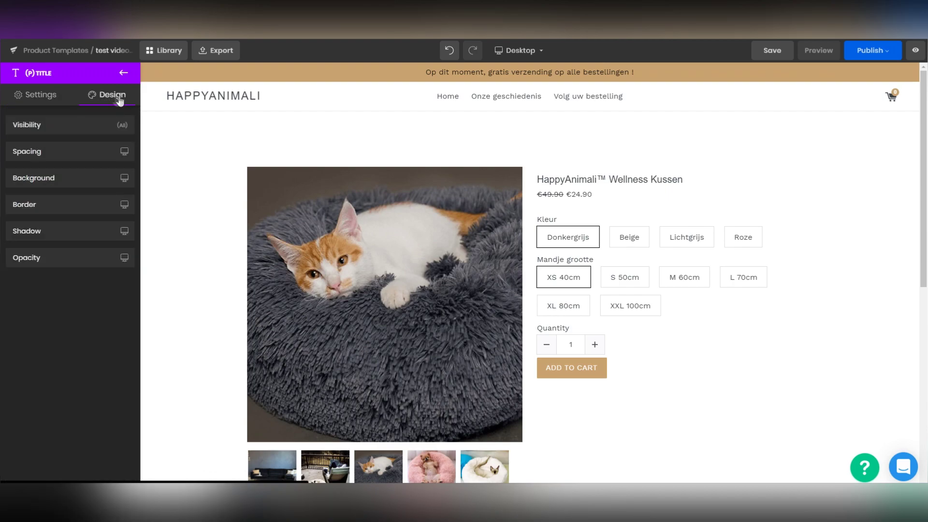
click(39, 95)
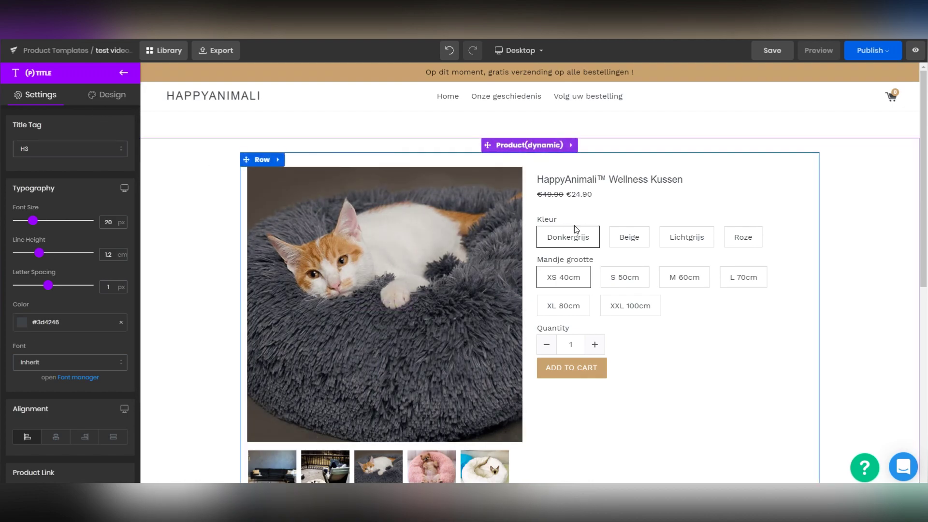
click(667, 243)
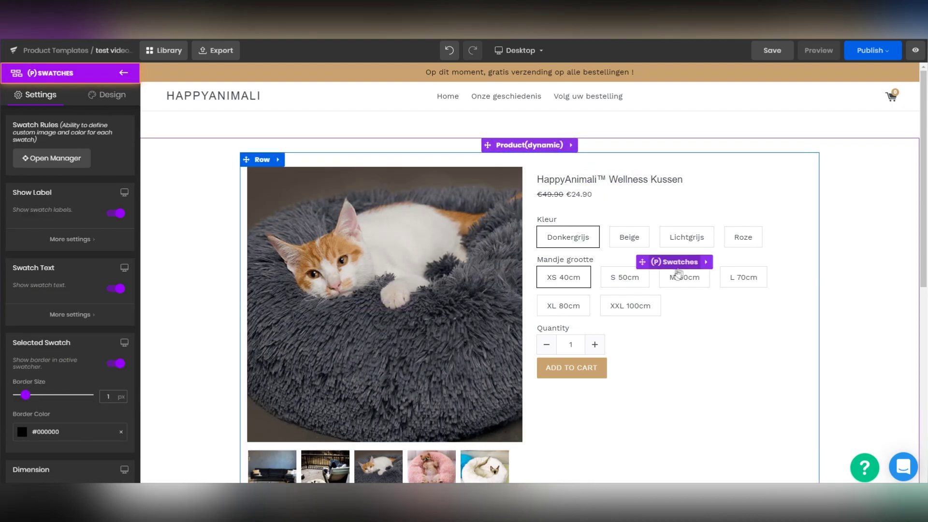
click(575, 370)
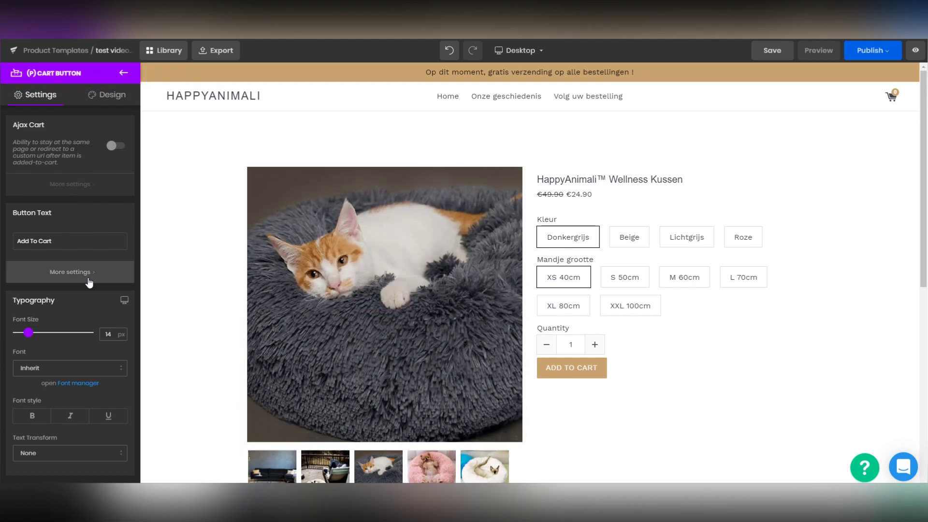
Enlarge the product title's desktop font size to 37 px and save the page
click(602, 180)
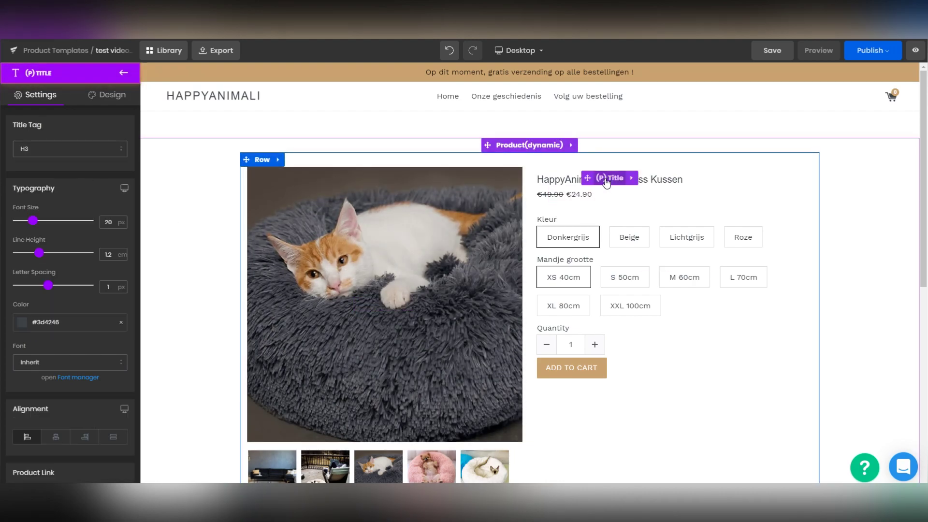
drag(36, 220, 46, 220)
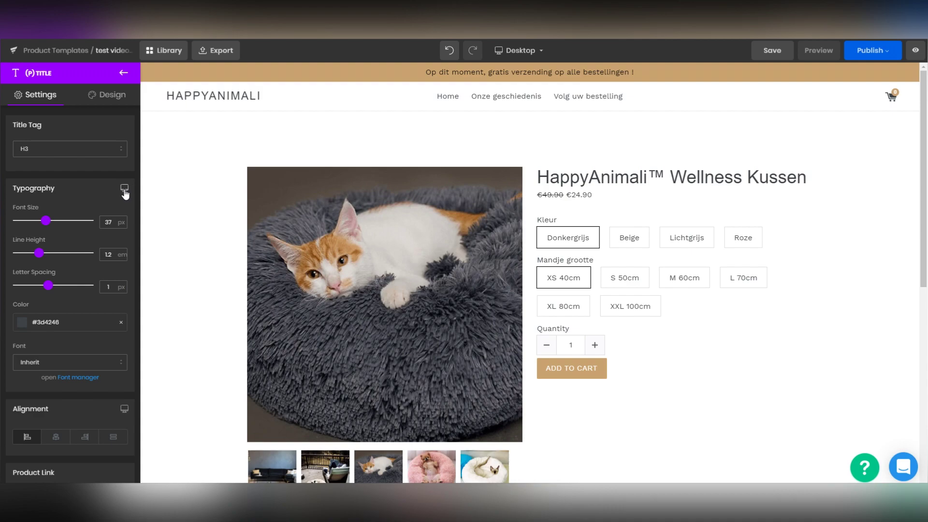
click(773, 51)
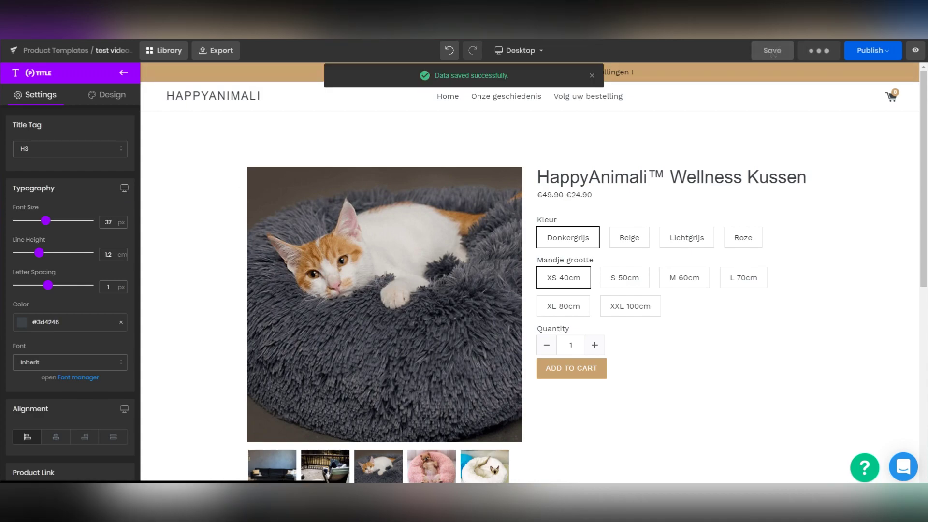
Set the product title's font size to 23 px for the mobile layout
click(124, 188)
click(114, 209)
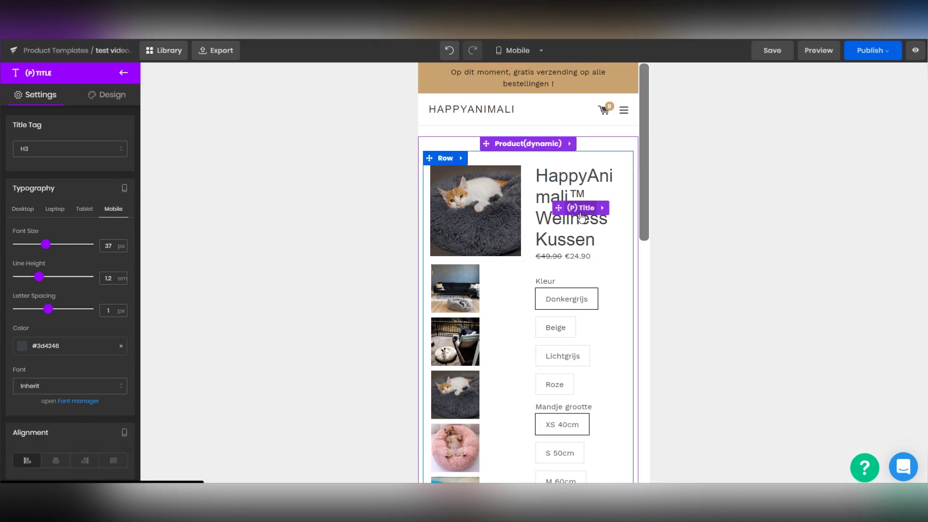
drag(46, 221, 36, 220)
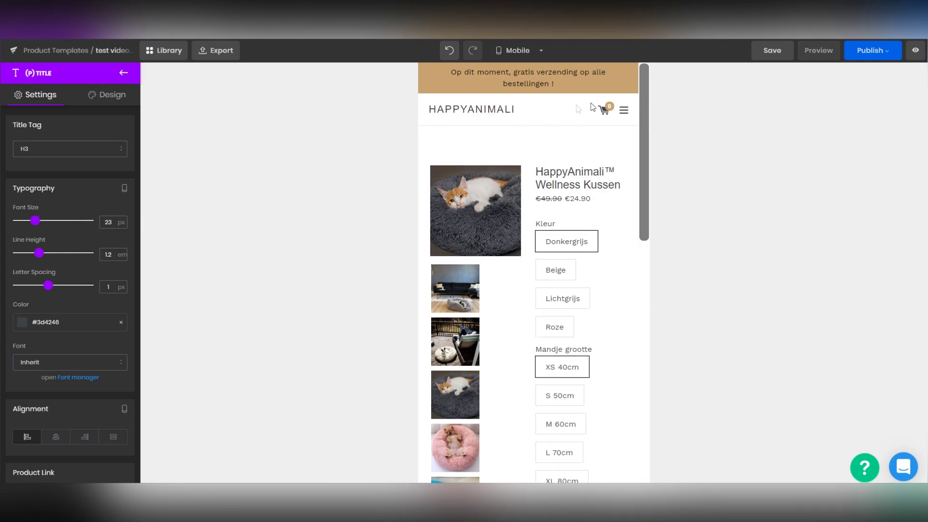
Replace the product's swatches with a Variants element between the price and the quantity selector
scroll(559, 303, down, 1)
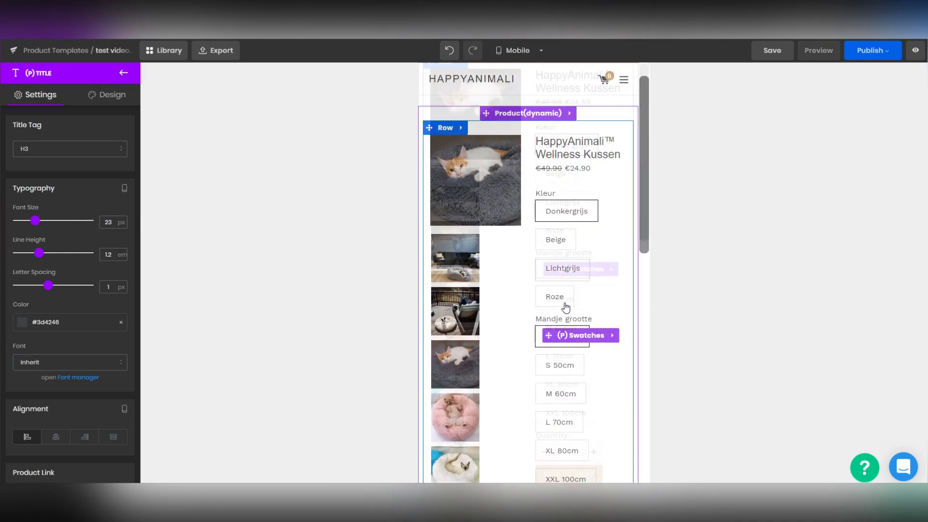
click(584, 340)
scroll(584, 339, down, 1)
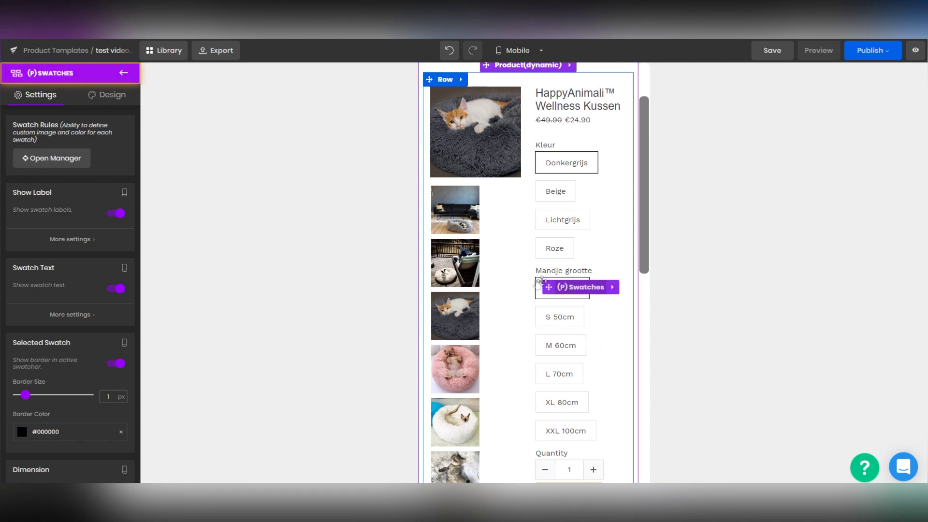
click(123, 73)
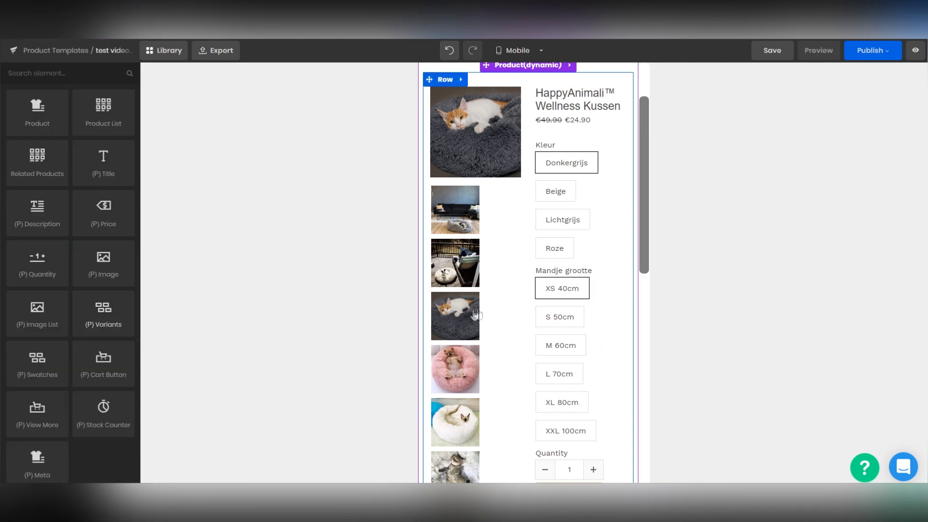
click(590, 291)
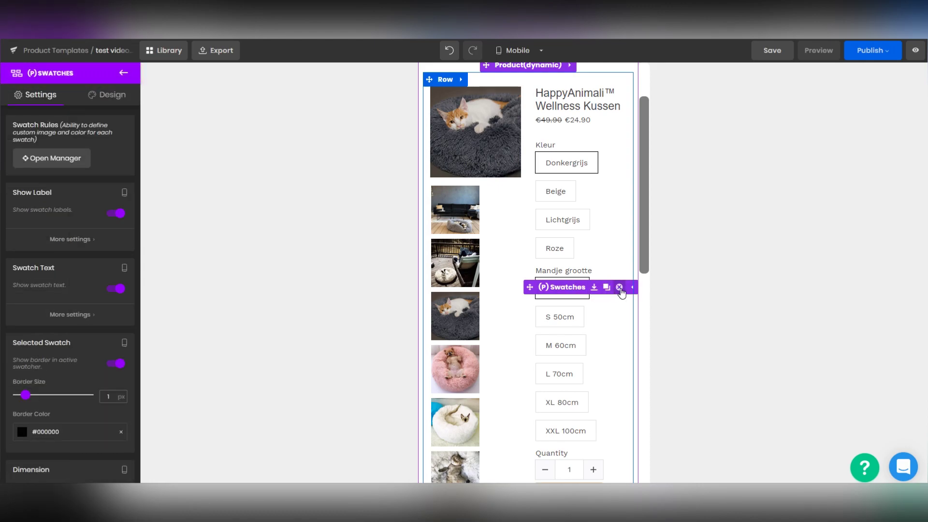
click(619, 287)
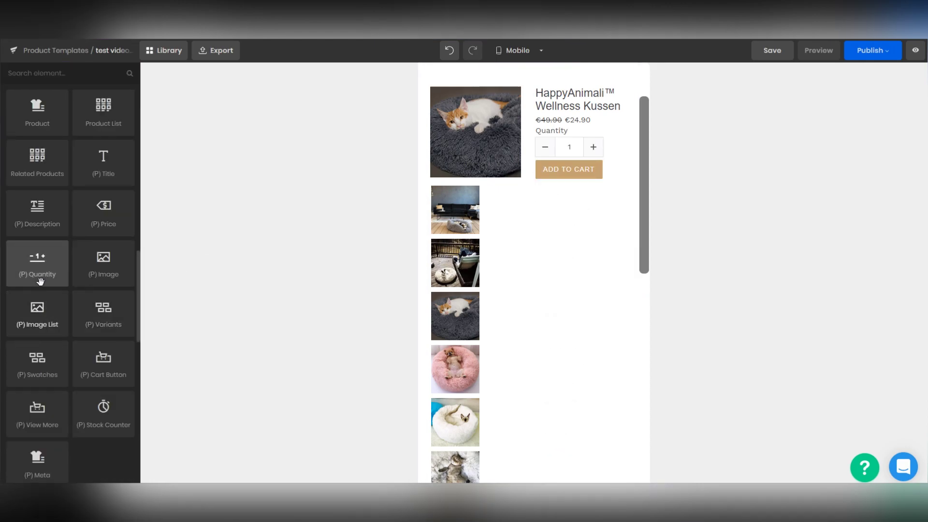
drag(104, 314, 576, 134)
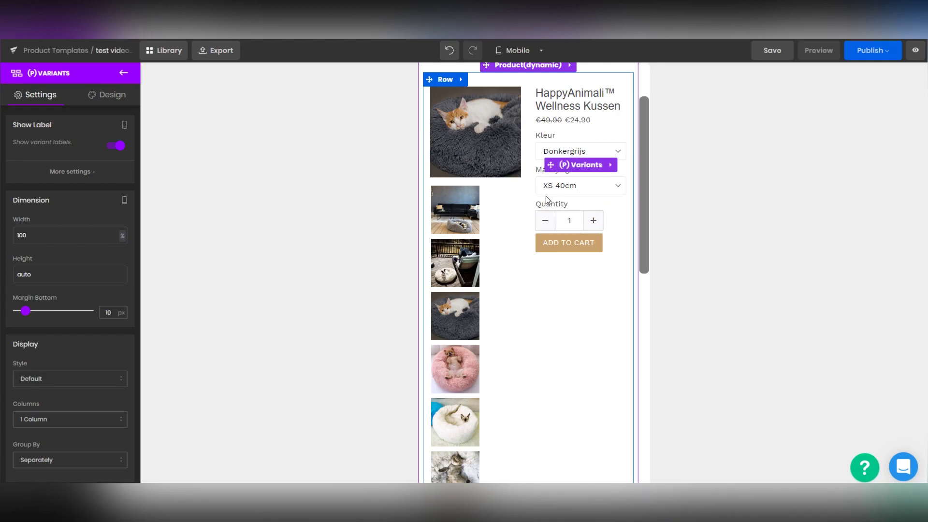
Change the cart button's text to "Ajouter au panier" and set its mobile font size to 13 px
drag(534, 204, 556, 214)
click(571, 248)
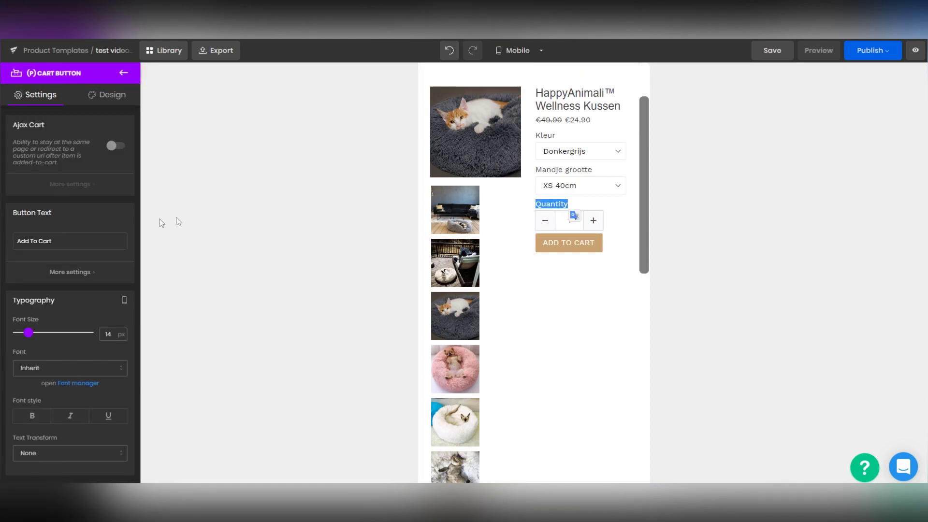
double_click(51, 244)
key(ctrl+a)
text(Ajouter)
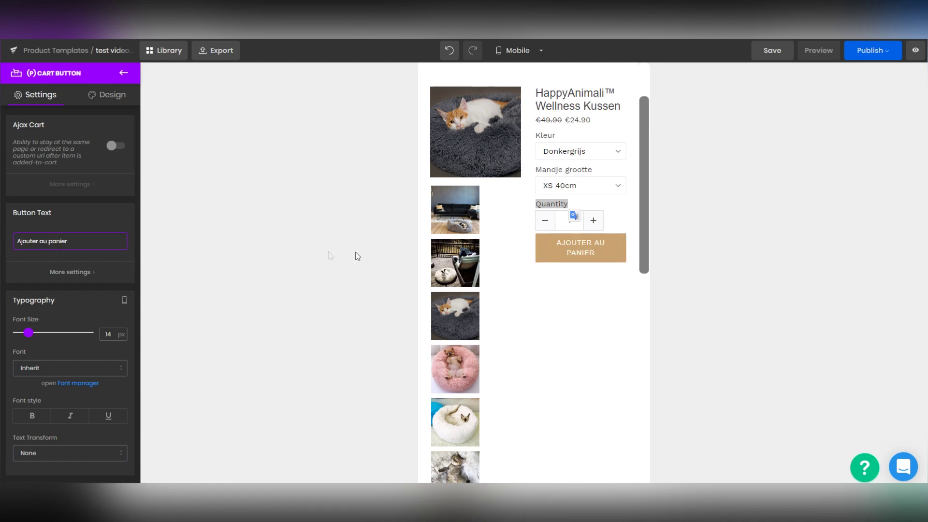
click(592, 251)
drag(30, 335, 29, 334)
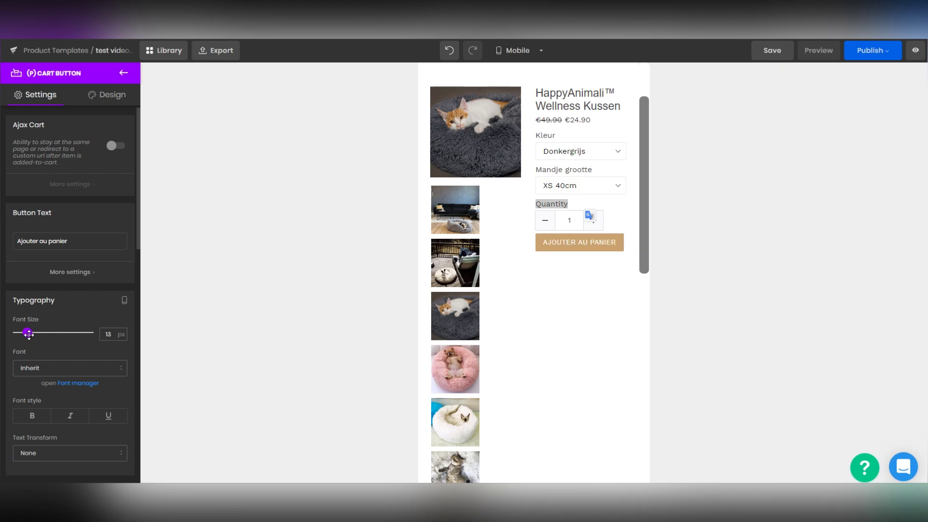
Change the quantity selector's label to "Quantité"
click(577, 220)
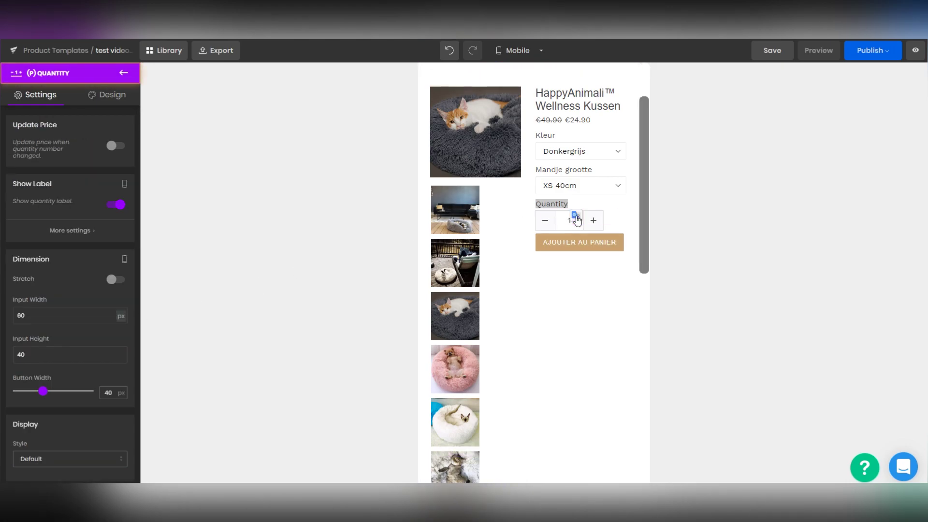
click(72, 242)
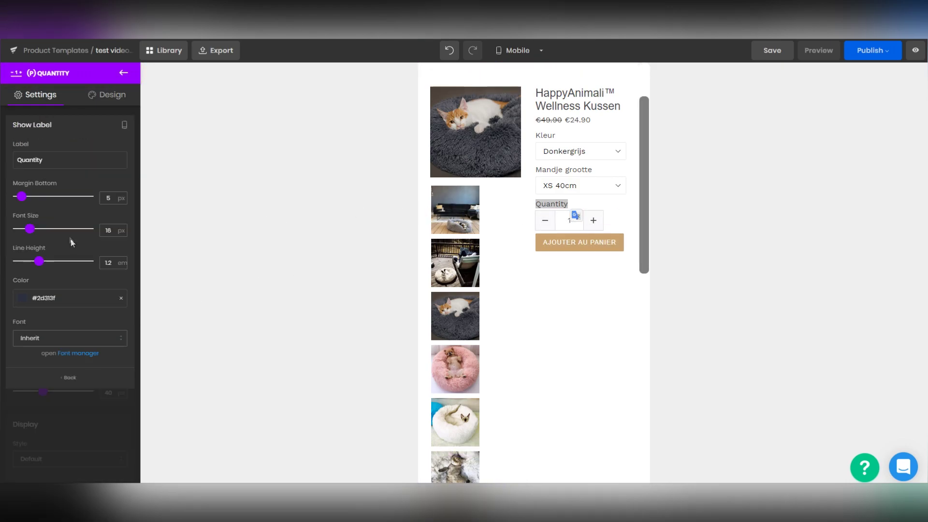
click(70, 378)
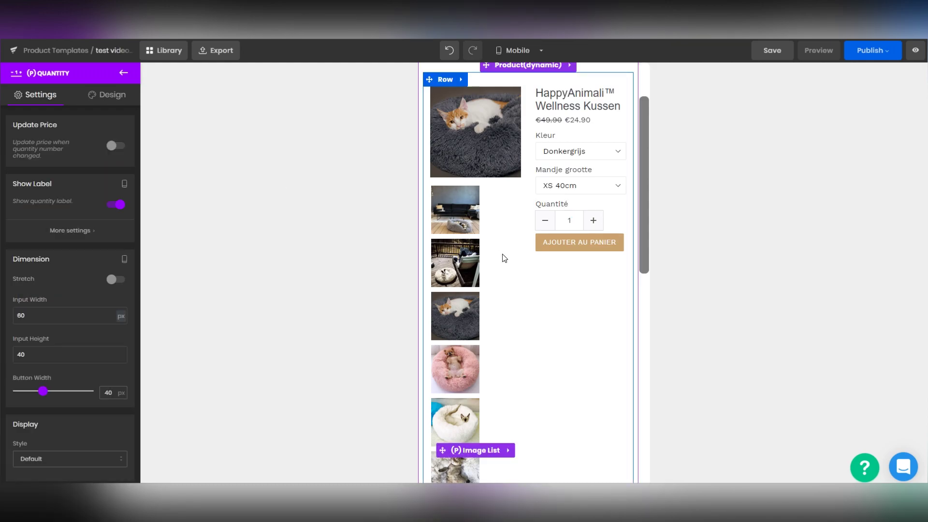
Style the mobile product price in red #dd3333, bold, with a font size of 24 px
scroll(500, 257, down, 1)
scroll(591, 156, up, 3)
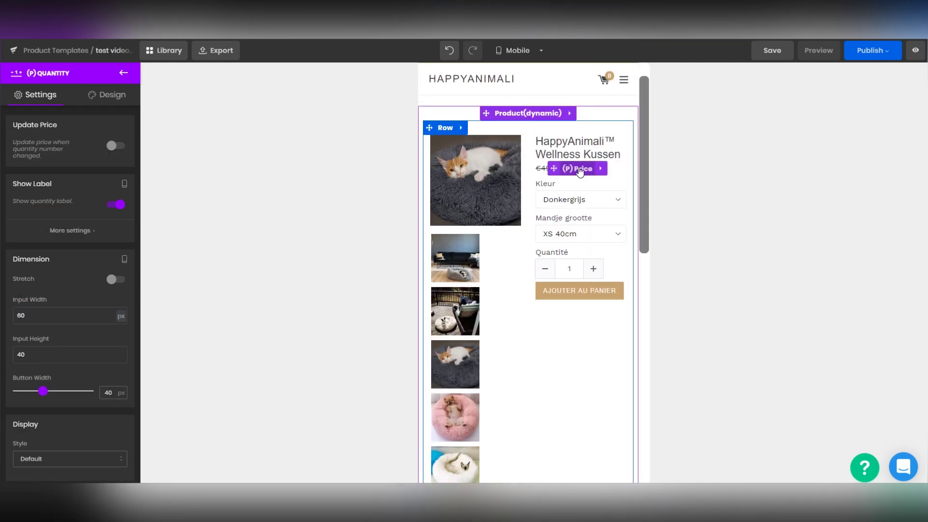
click(578, 169)
click(19, 283)
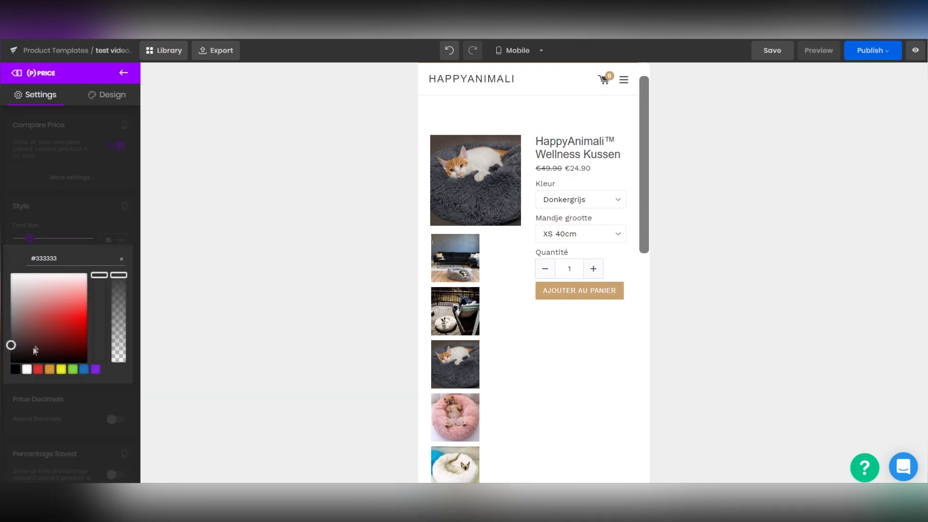
click(38, 370)
click(67, 225)
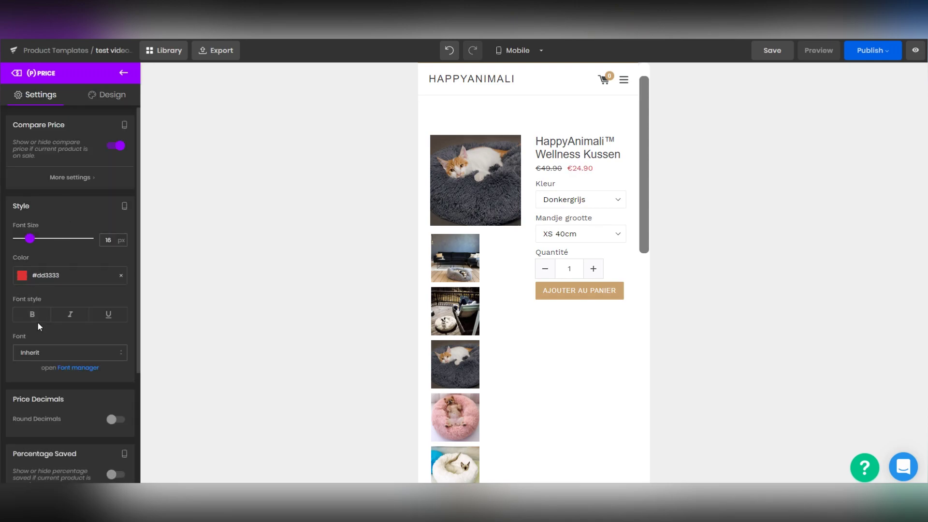
click(36, 314)
drag(34, 238, 36, 238)
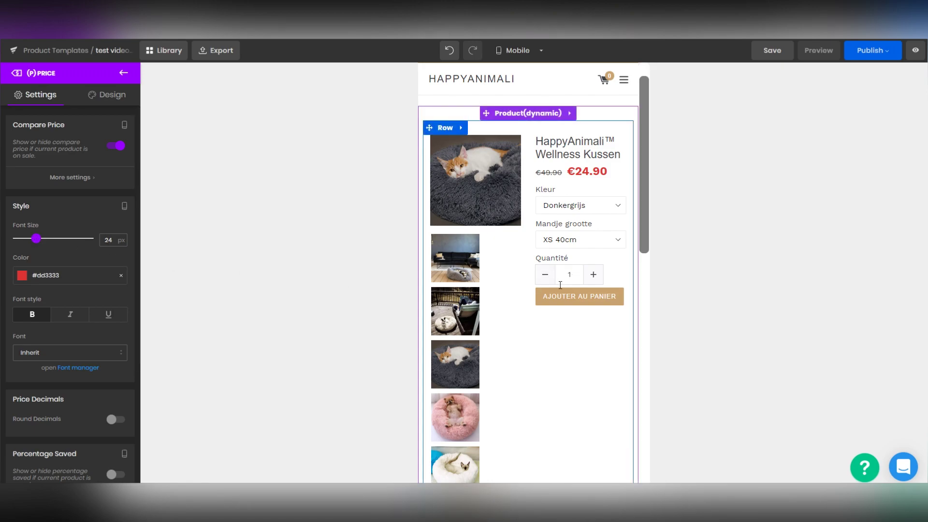
Set the display style of the product's image list to Slider for mobile
scroll(459, 331, down, 1)
scroll(459, 331, down, 2)
click(460, 331)
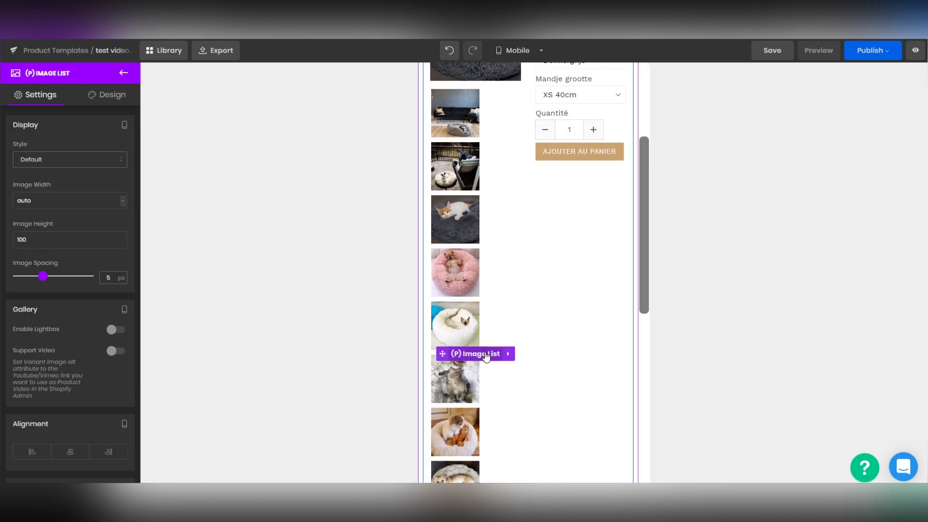
click(108, 222)
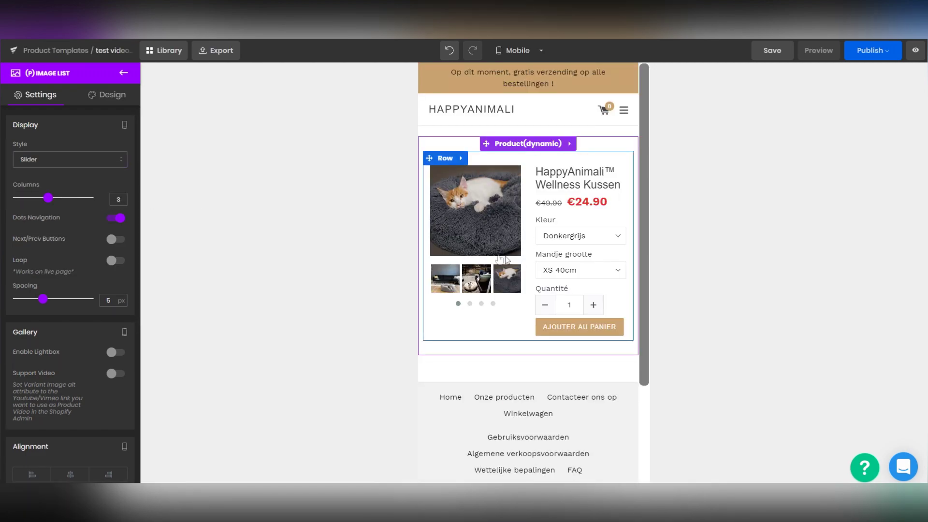
Hide the product's image list on desktop and laptop, and save the page
click(127, 126)
click(104, 101)
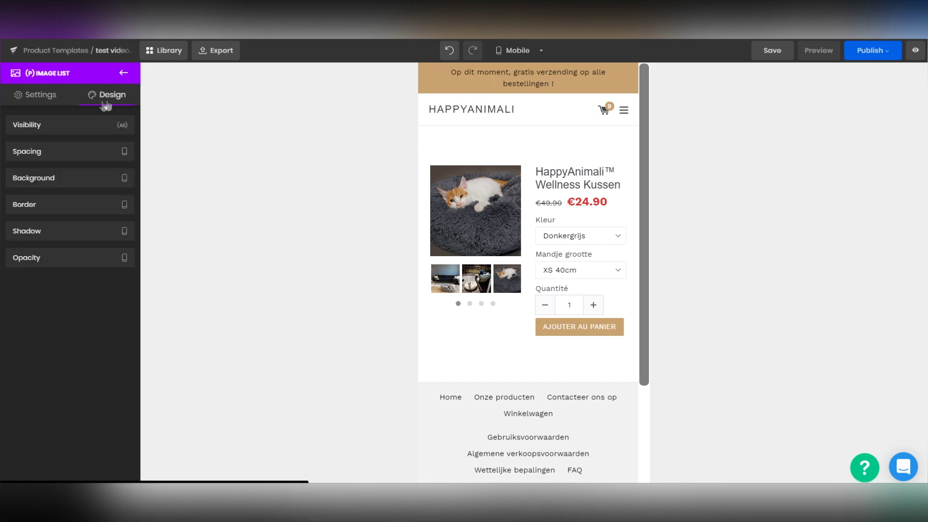
click(124, 126)
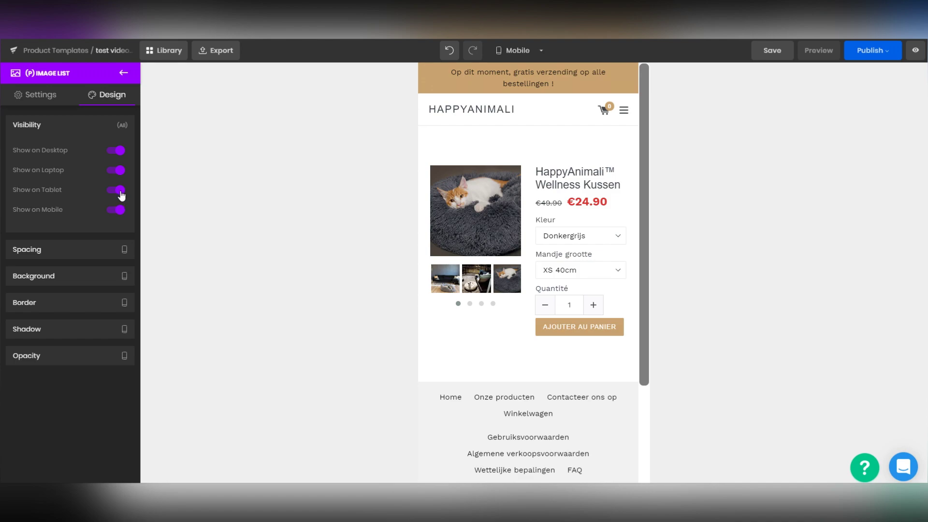
click(118, 170)
click(771, 51)
Hide the Variants element on desktop and laptop, and save the page
click(535, 245)
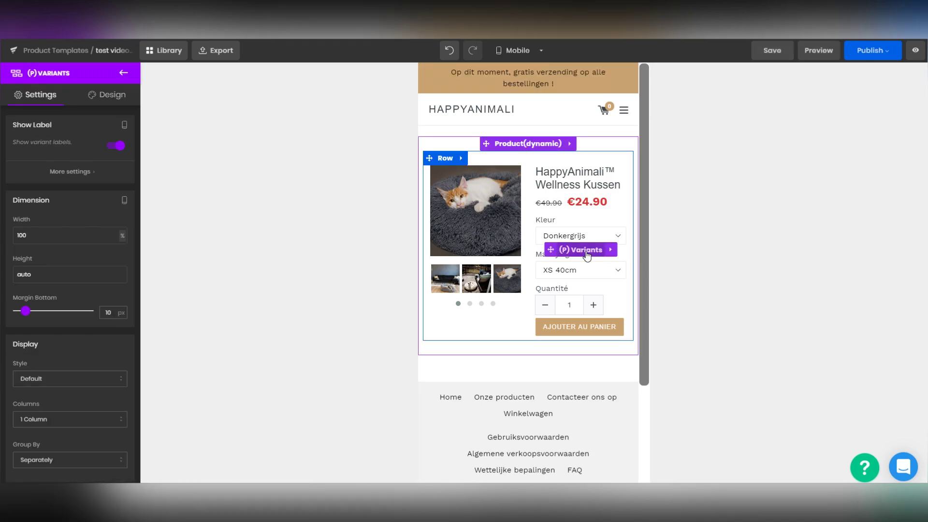
click(117, 104)
click(117, 125)
click(118, 151)
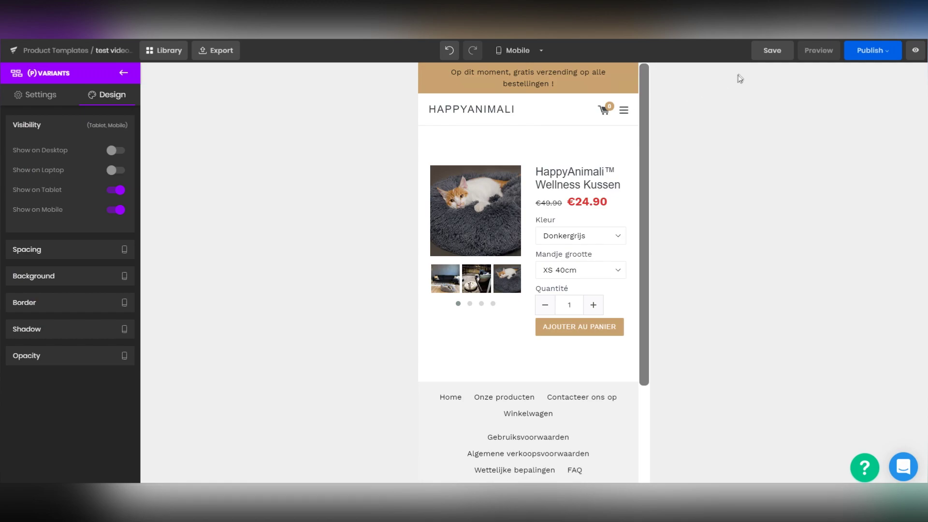
click(771, 51)
In the desktop layout, add a Swatches element between the product's price and quantity selector
click(518, 50)
click(520, 70)
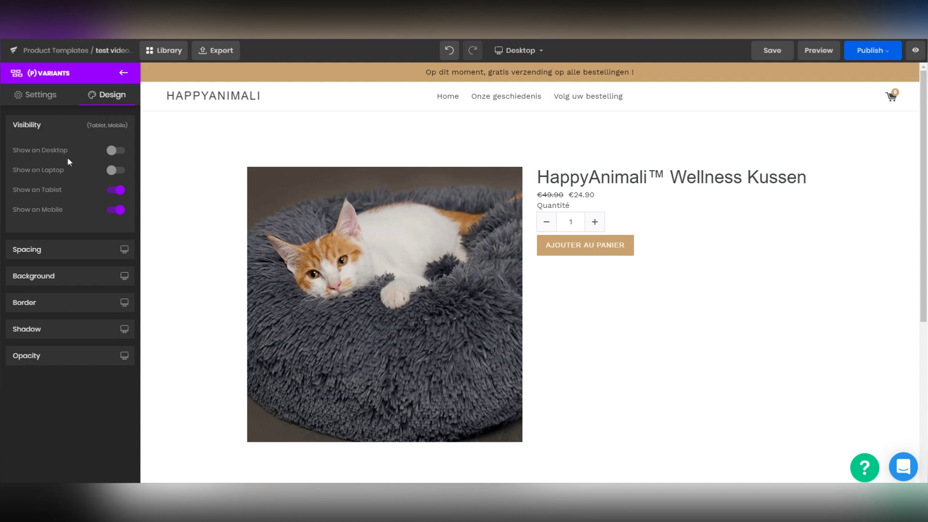
click(123, 73)
drag(37, 363, 618, 207)
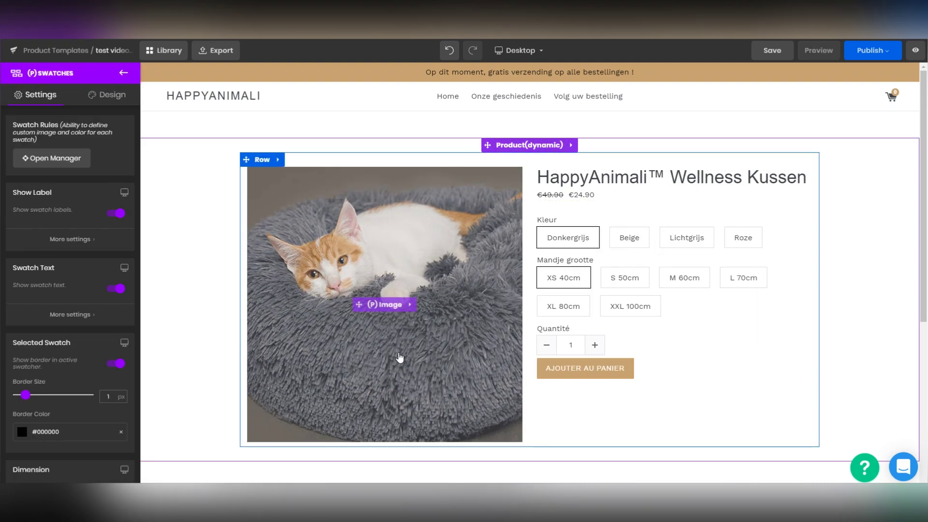
Hide the Swatches element on tablet and mobile, and save the page
click(112, 96)
click(123, 128)
click(118, 211)
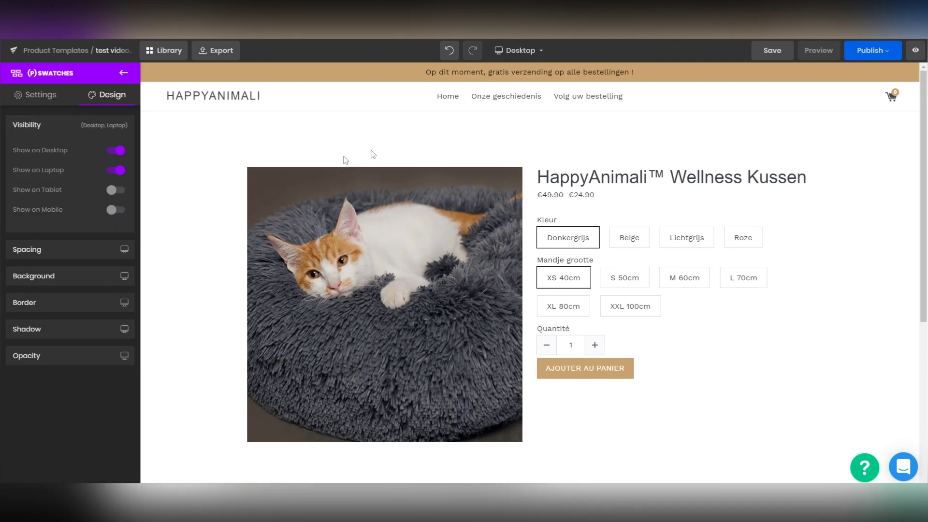
click(773, 51)
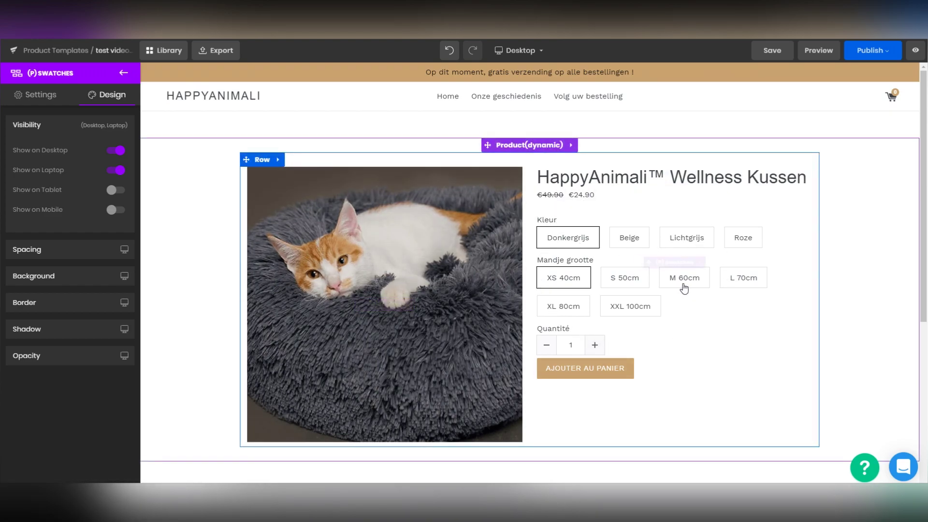
Review the product section in the desktop layout, and switch to the tablet layout to compare it
scroll(607, 343, down, 1)
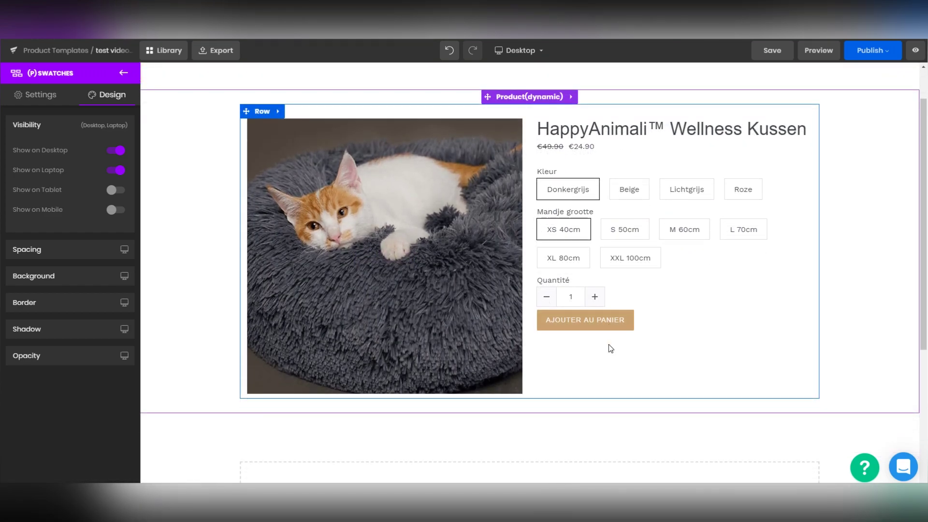
scroll(623, 220, up, 1)
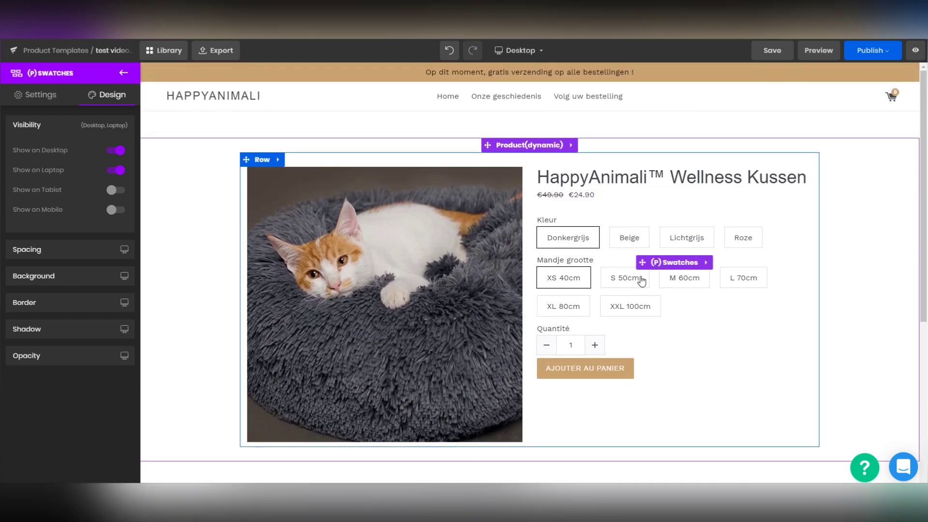
scroll(641, 273, down, 3)
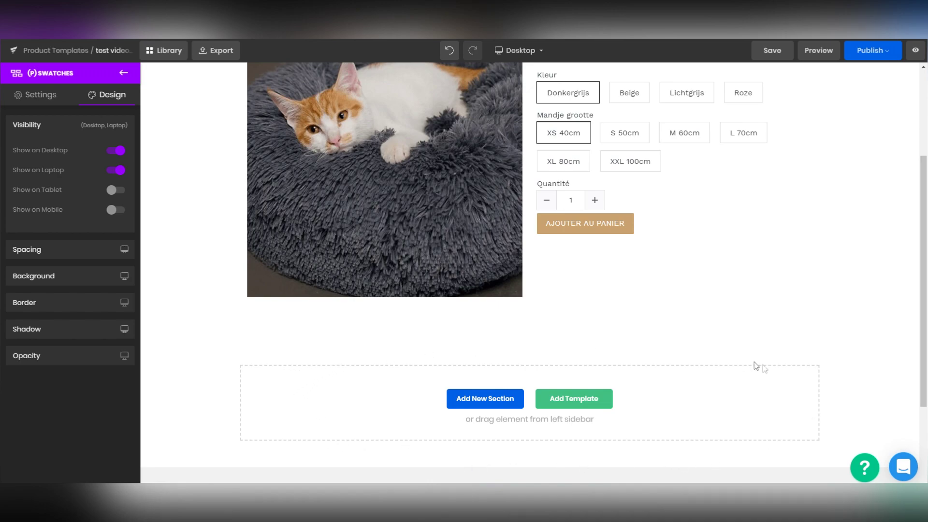
scroll(757, 366, up, 2)
click(519, 51)
click(528, 111)
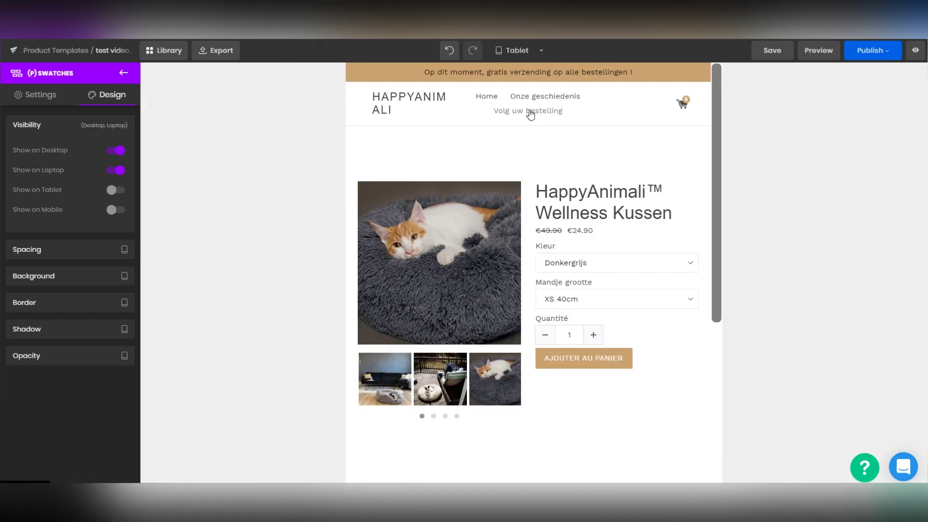
Switch to the mobile layout and browse the product's image list thumbnails
click(525, 51)
click(535, 130)
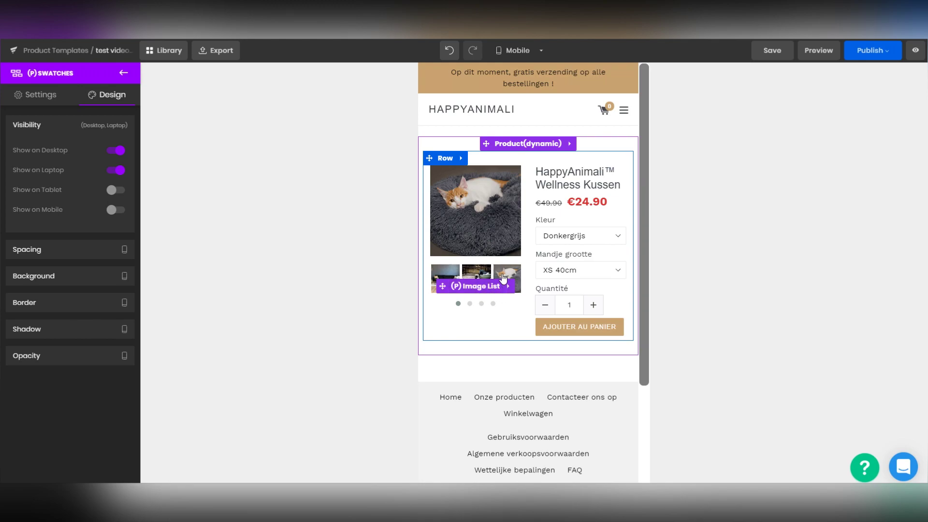
click(479, 305)
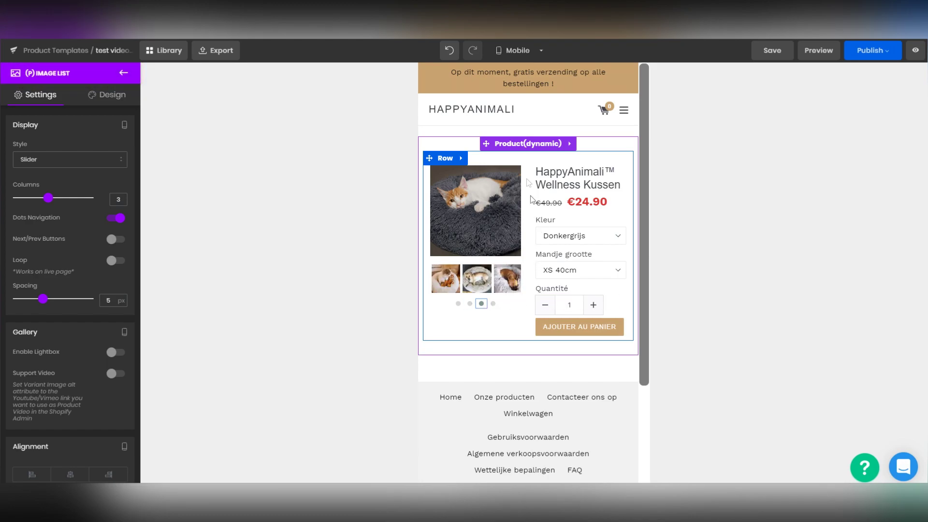
Return to the desktop layout and add an Image List element beneath the main product image
click(516, 50)
click(527, 73)
scroll(464, 271, down, 3)
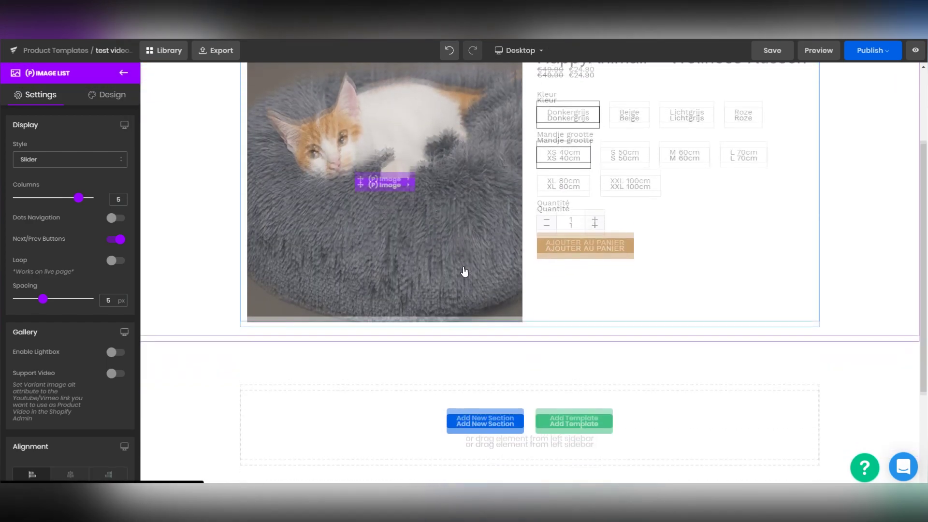
click(124, 72)
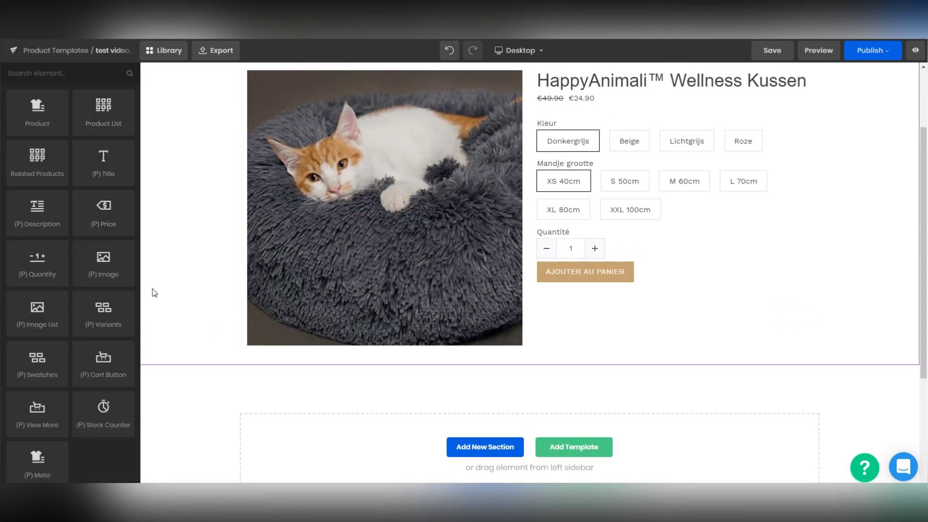
drag(41, 316, 340, 398)
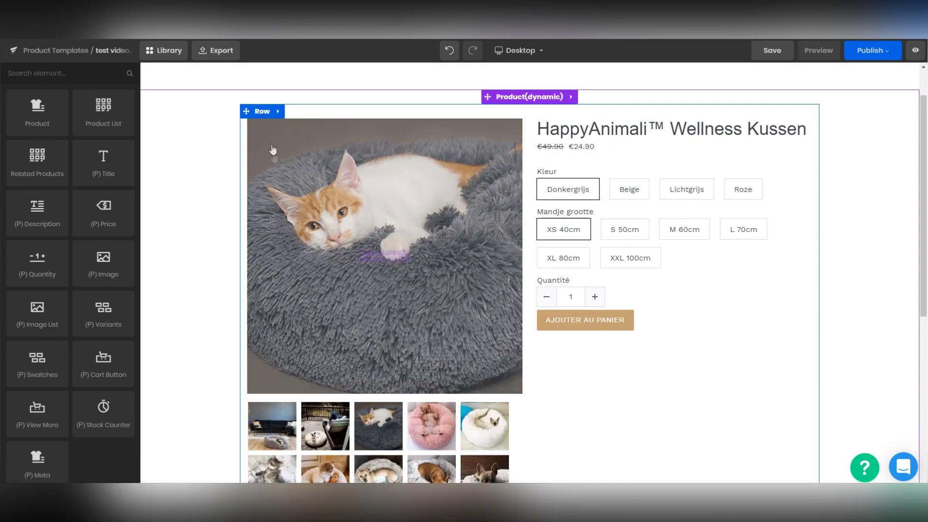
scroll(462, 329, down, 2)
scroll(462, 332, up, 1)
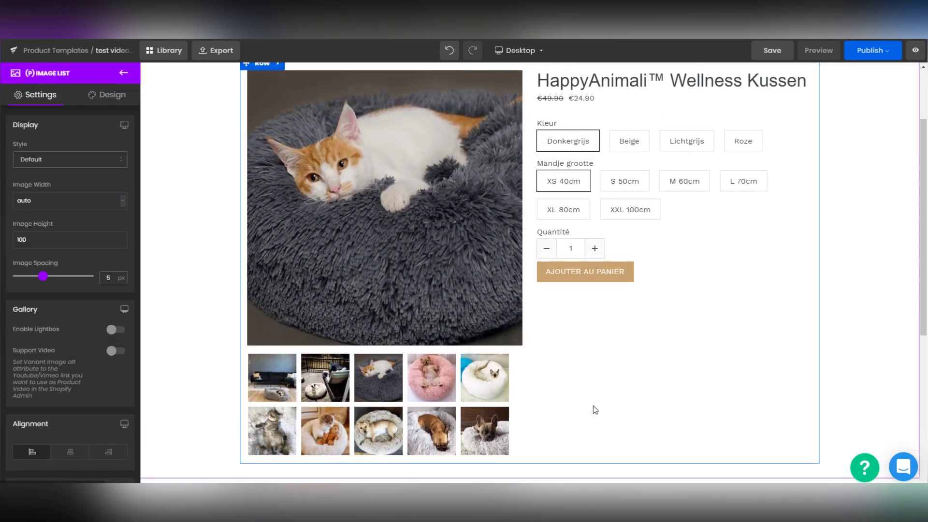
scroll(478, 374, up, 1)
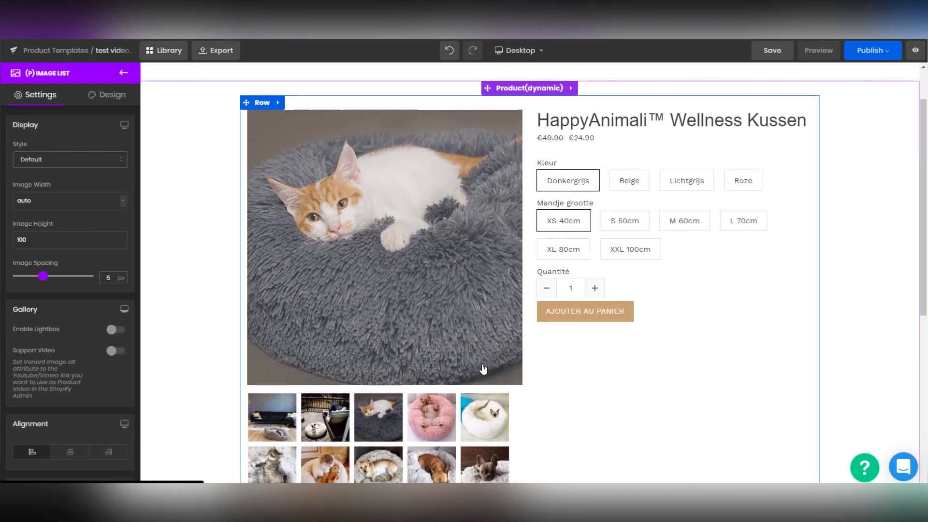
scroll(483, 369, down, 2)
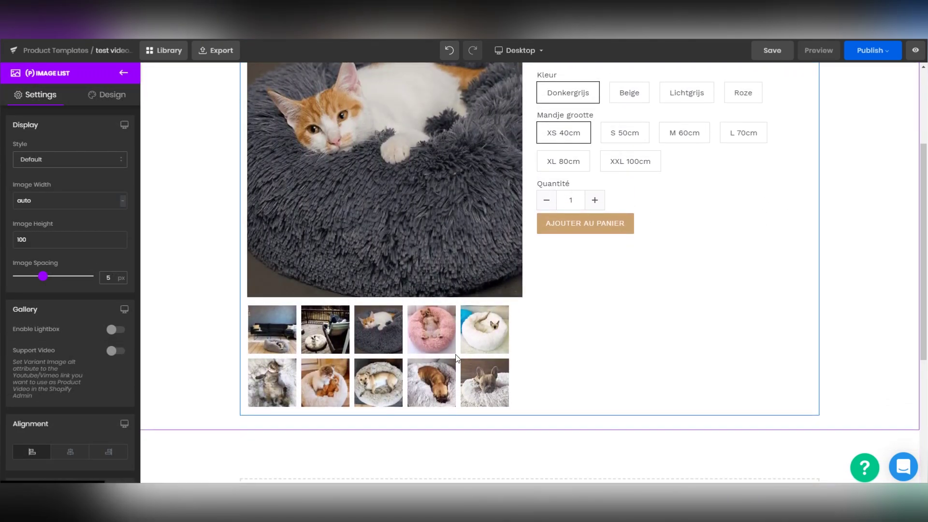
Hide the new Image List element on tablet and mobile, and save the page
click(123, 95)
click(124, 125)
click(117, 193)
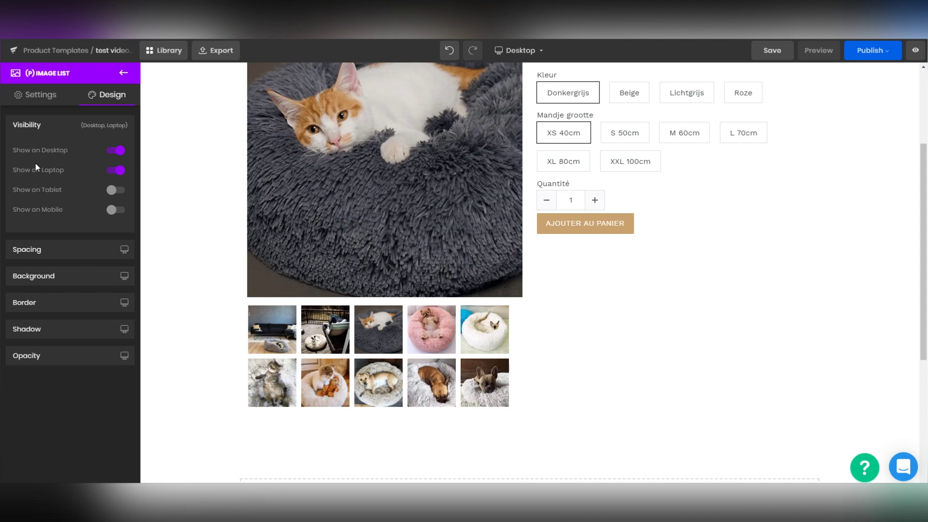
click(766, 53)
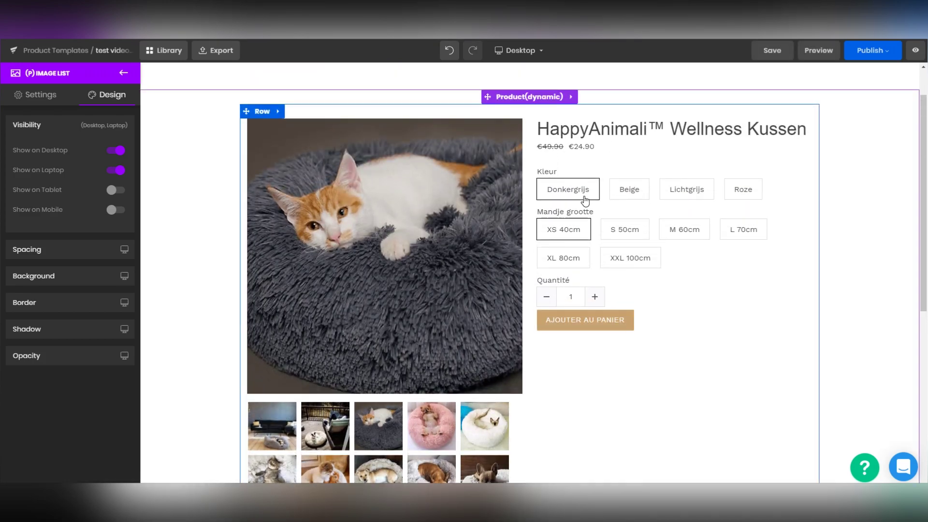
In the Swatches element's background manager, enable the background for the Kleur option with its source set to Manual
click(657, 216)
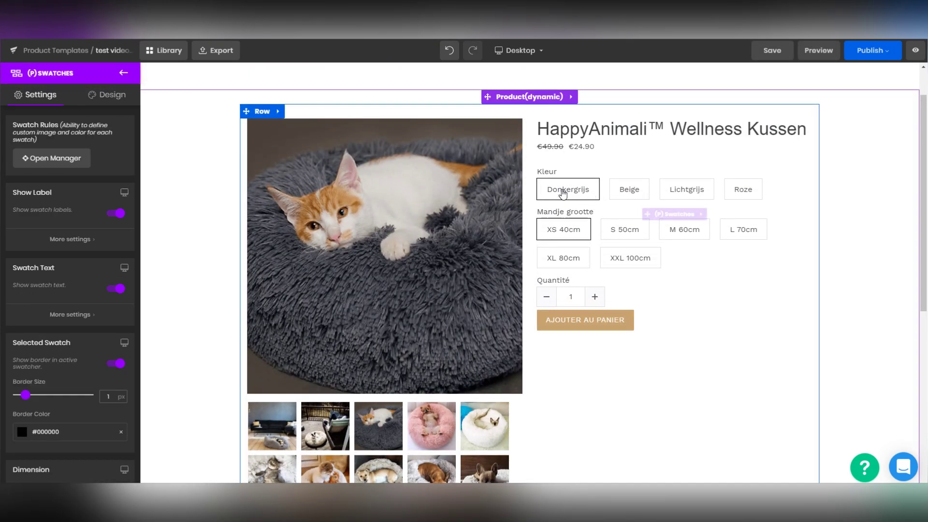
click(68, 162)
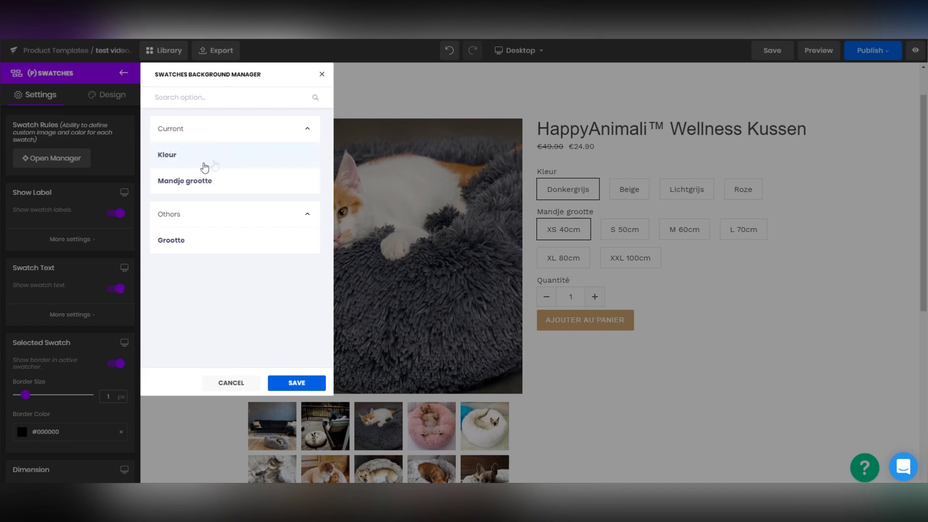
click(238, 155)
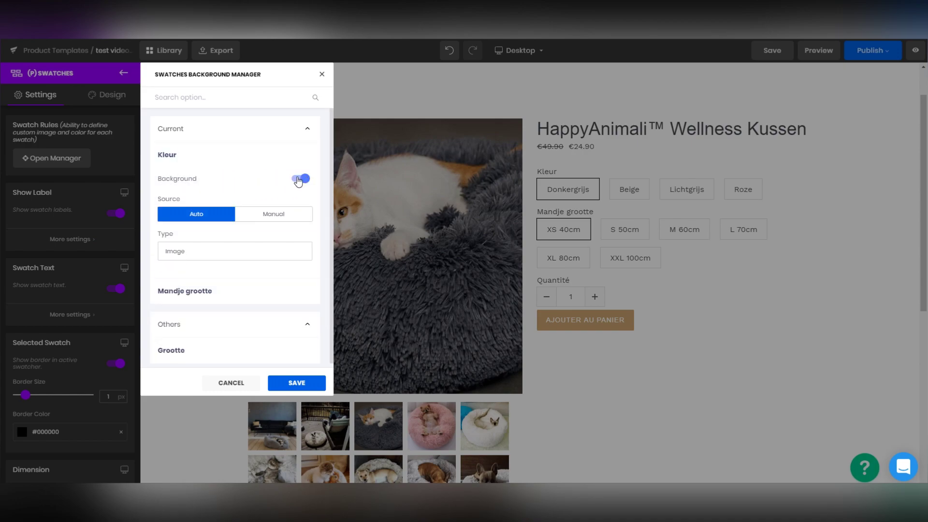
click(280, 218)
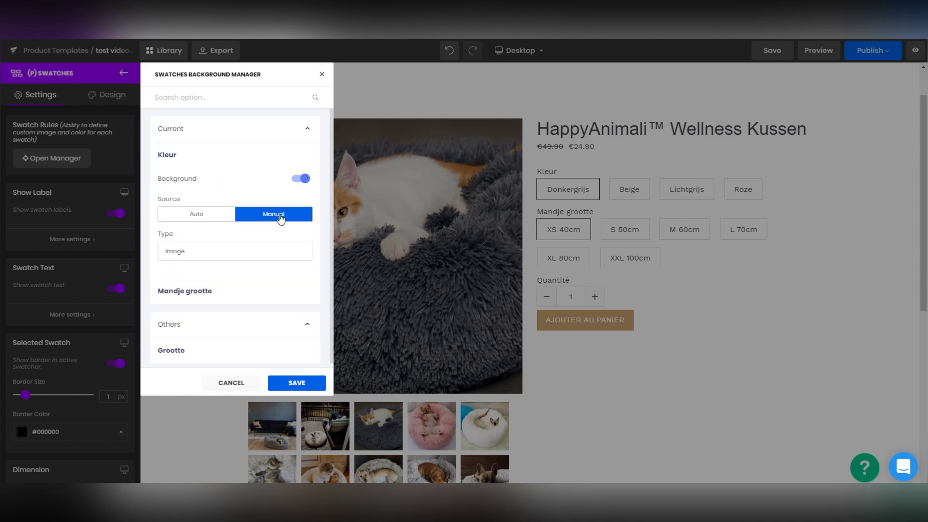
Give the Donkergrijs swatch a grey background colour and save the swatch rules
scroll(209, 255, down, 1)
click(163, 213)
drag(217, 285, 176, 288)
click(297, 382)
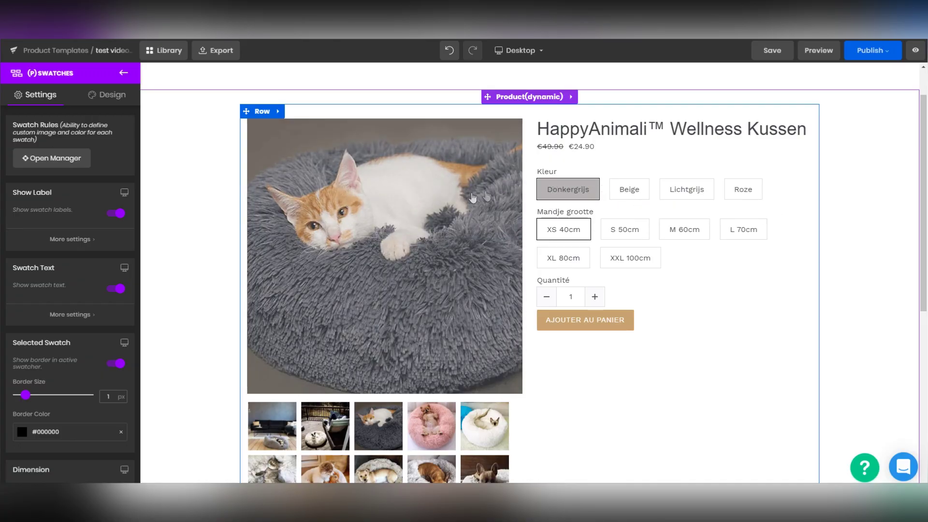
Turn off the swatch text for the Kleur field only
scroll(62, 273, down, 1)
click(63, 276)
click(61, 212)
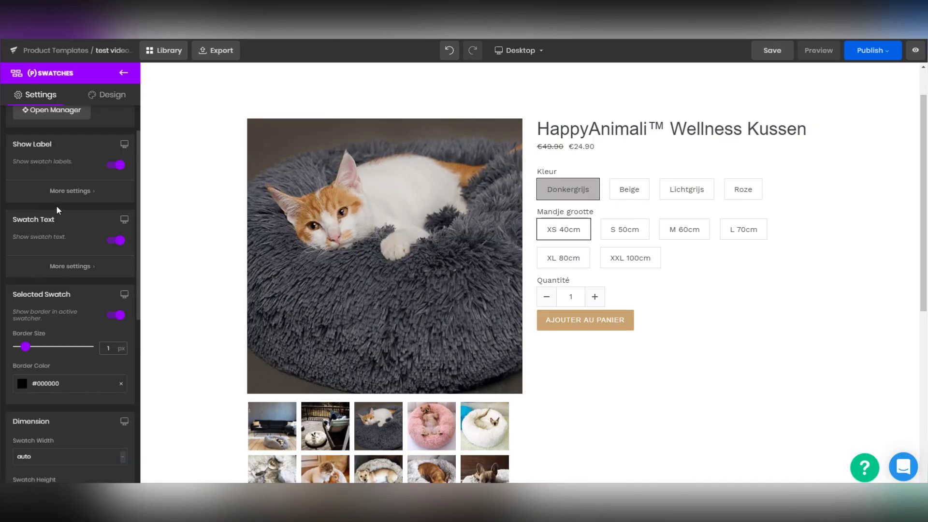
click(116, 240)
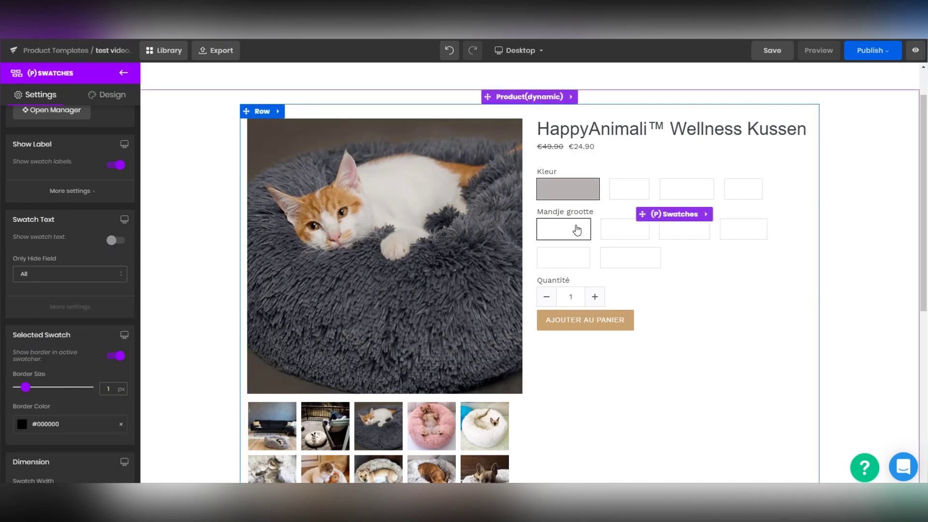
click(67, 274)
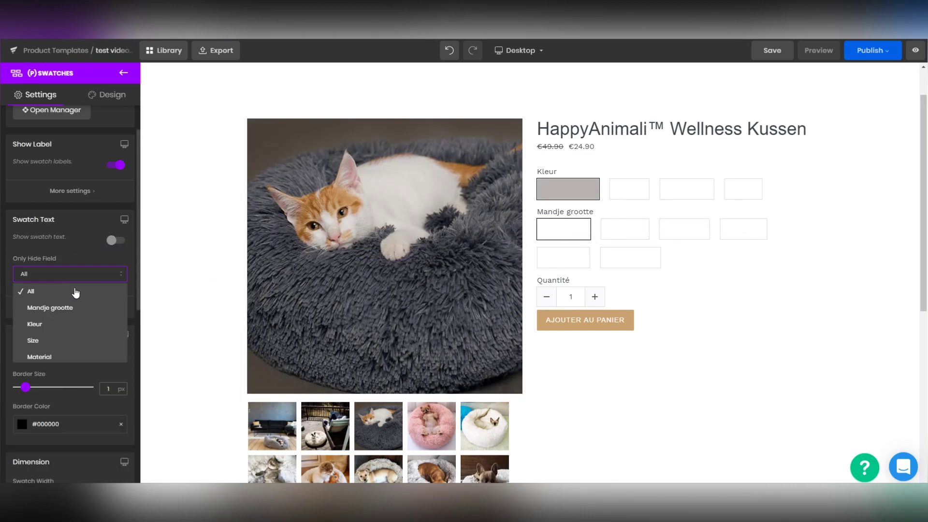
click(35, 325)
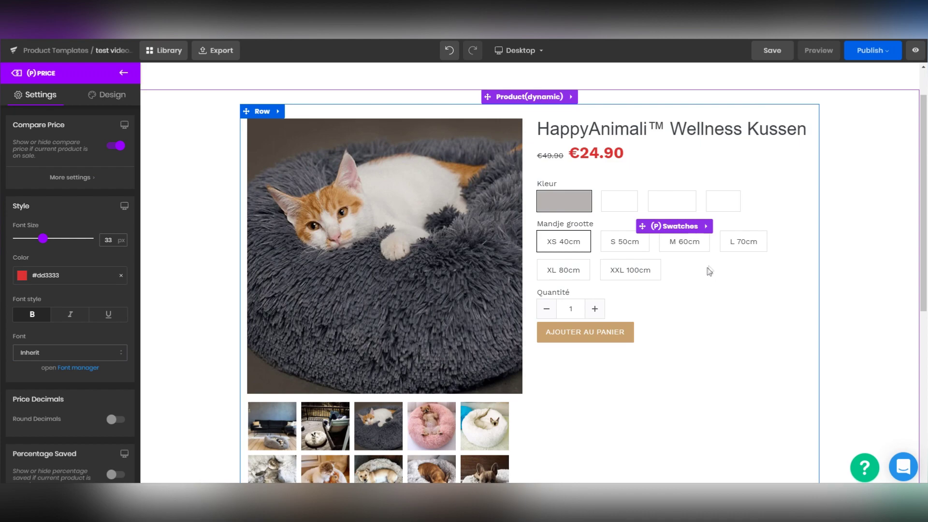
Switch to the GemPages Help Center article on Loox Reviews and copy the rating stars code
scroll(706, 277, down, 3)
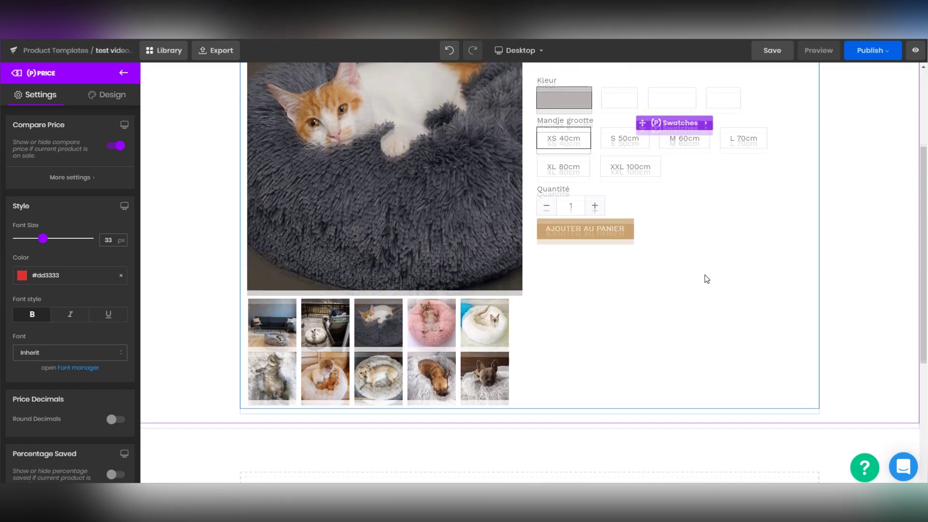
scroll(569, 404, up, 1)
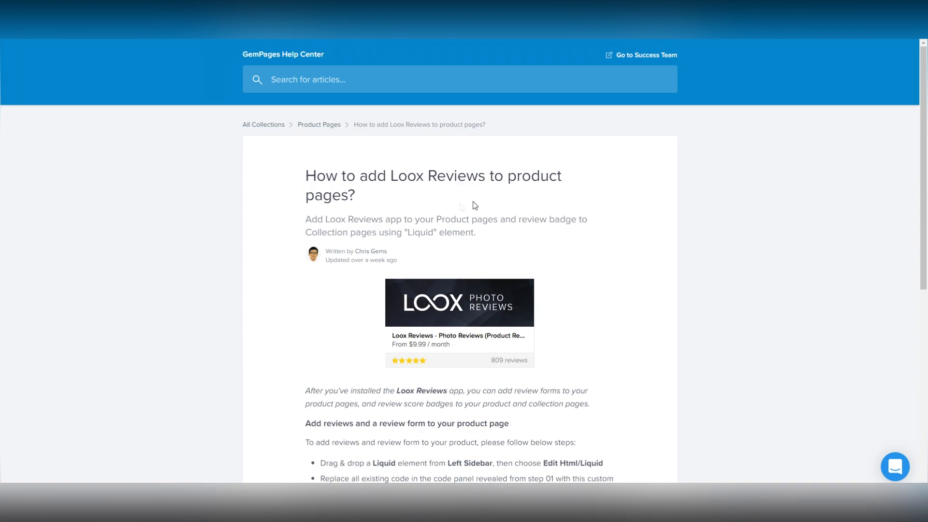
scroll(357, 232, down, 5)
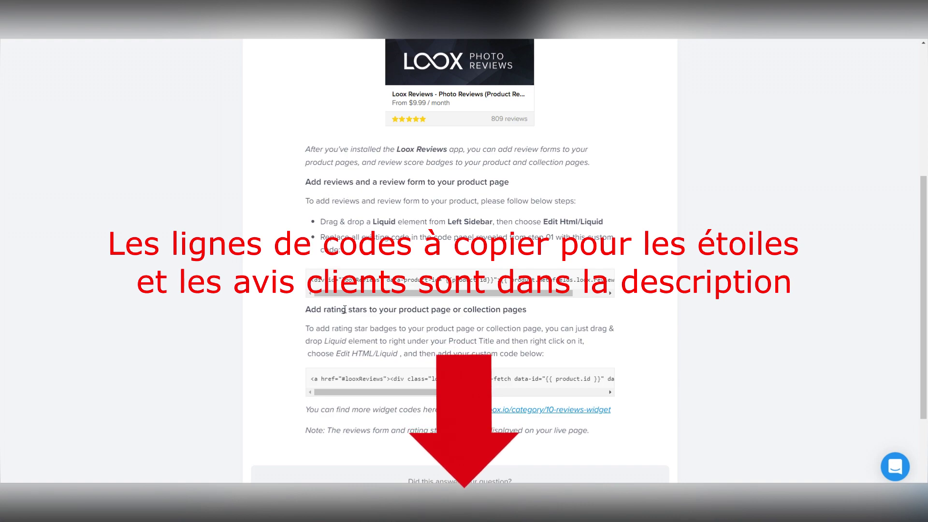
triple_click(364, 379)
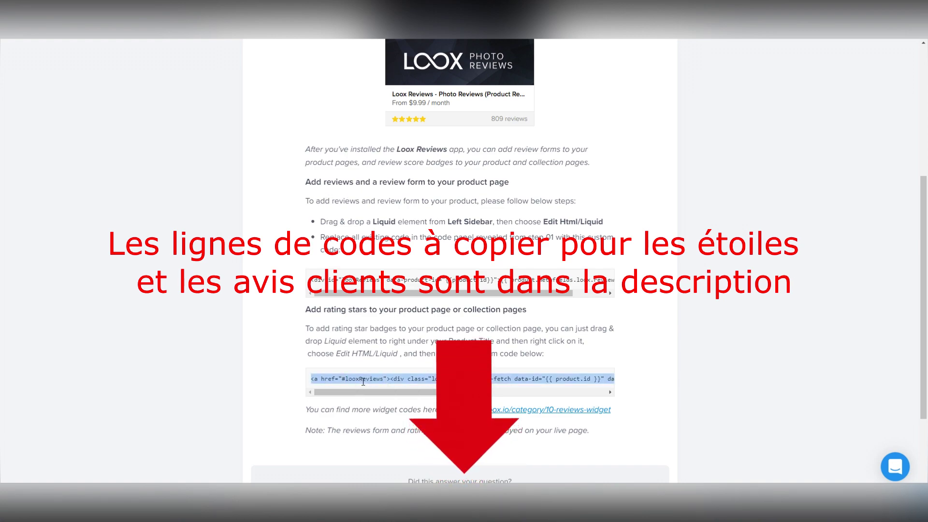
right_click(312, 378)
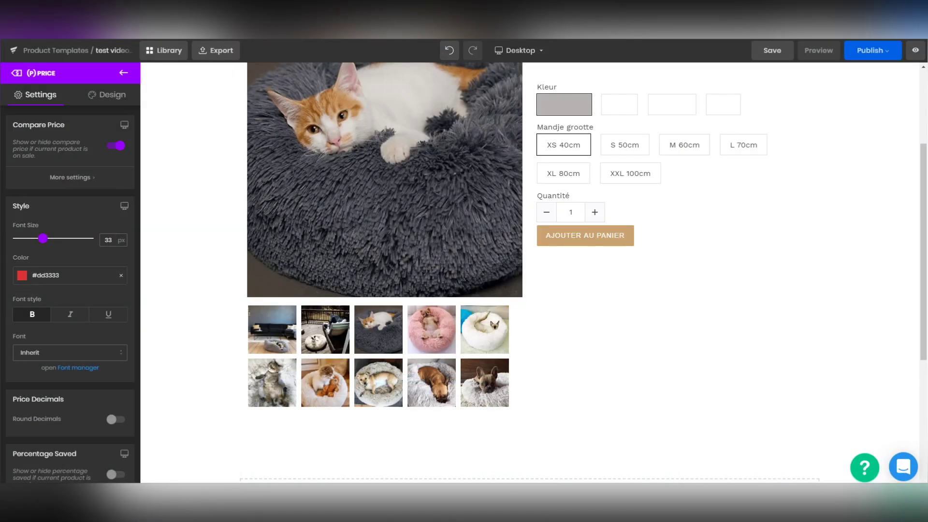
Back in the GemPages editor, add a Liquid element between the product title and the price
scroll(555, 200, up, 3)
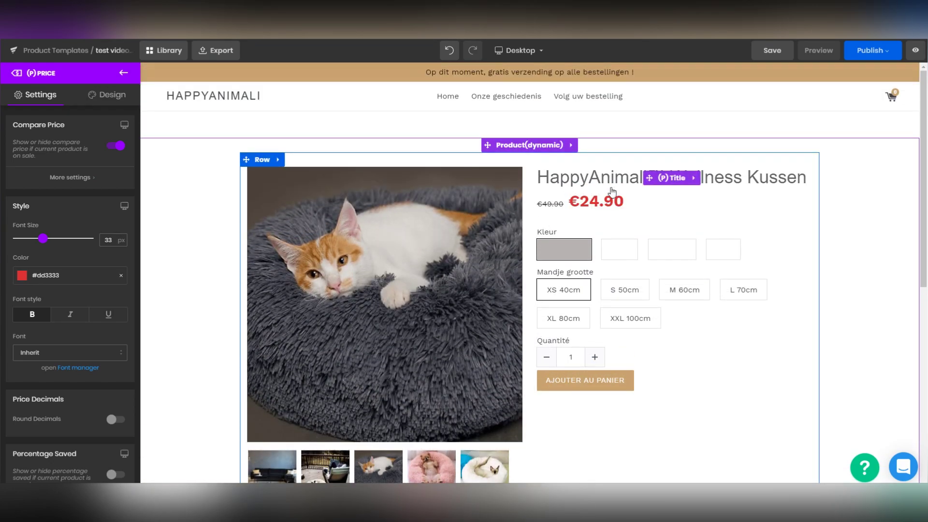
click(123, 73)
scroll(98, 240, up, 5)
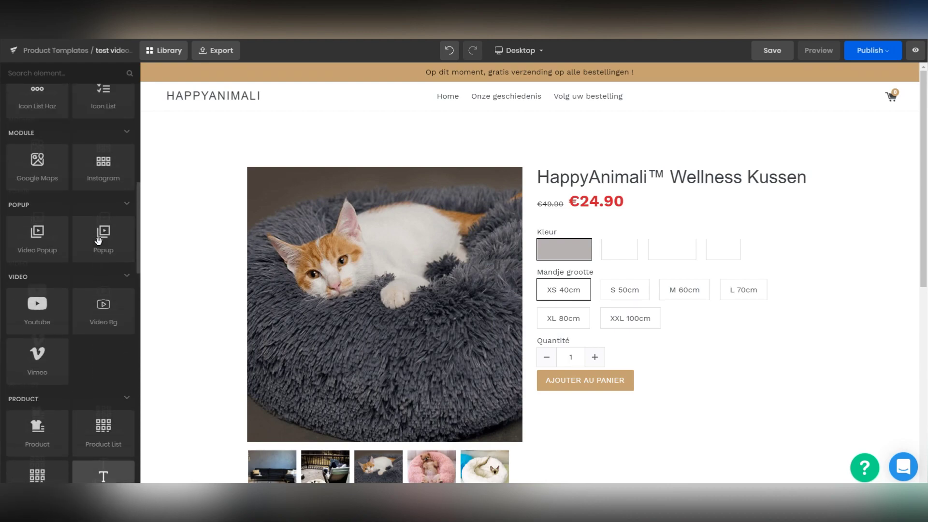
scroll(98, 240, up, 10)
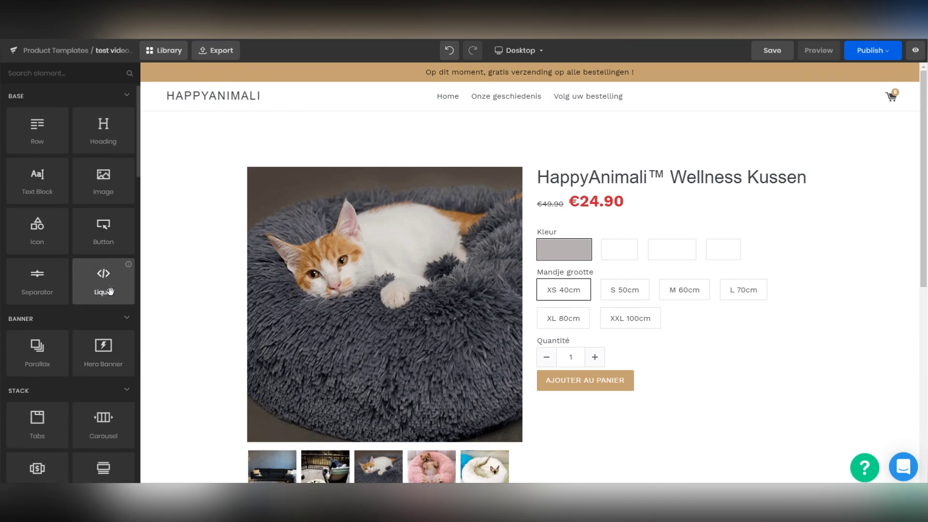
drag(96, 294, 552, 190)
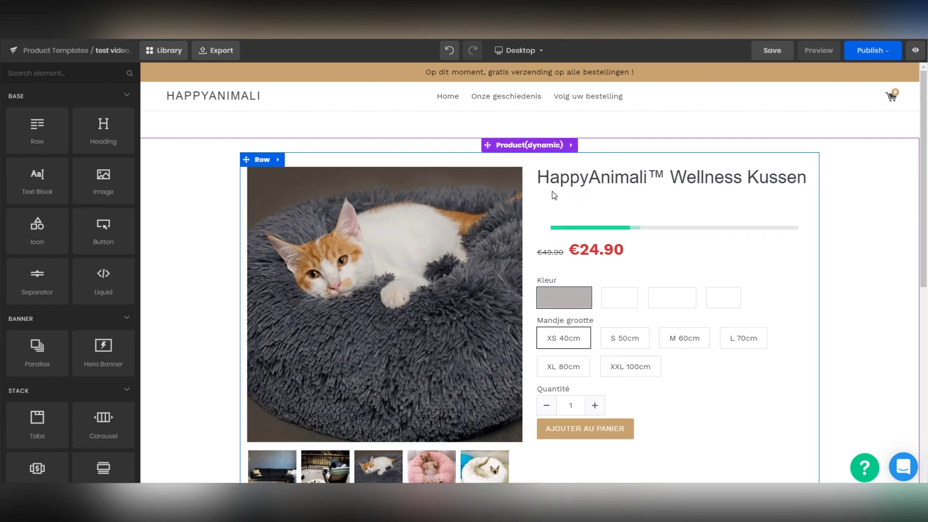
Replace the Liquid element's placeholder code with the copied Loox rating code and save it
right_click(563, 204)
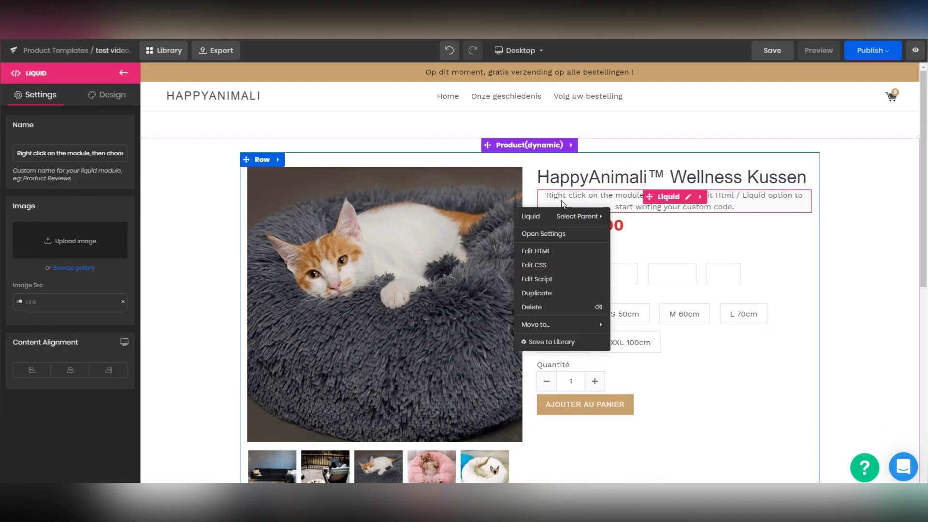
click(554, 253)
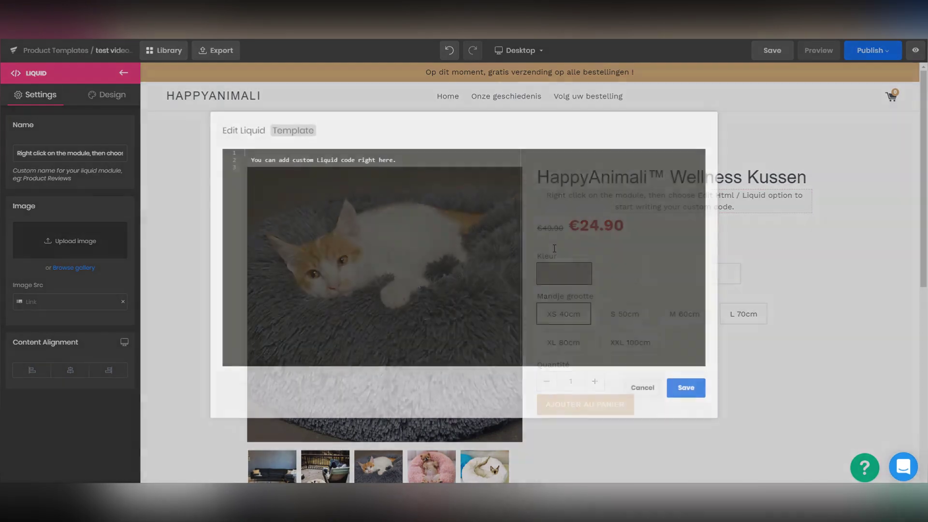
triple_click(350, 163)
right_click(350, 164)
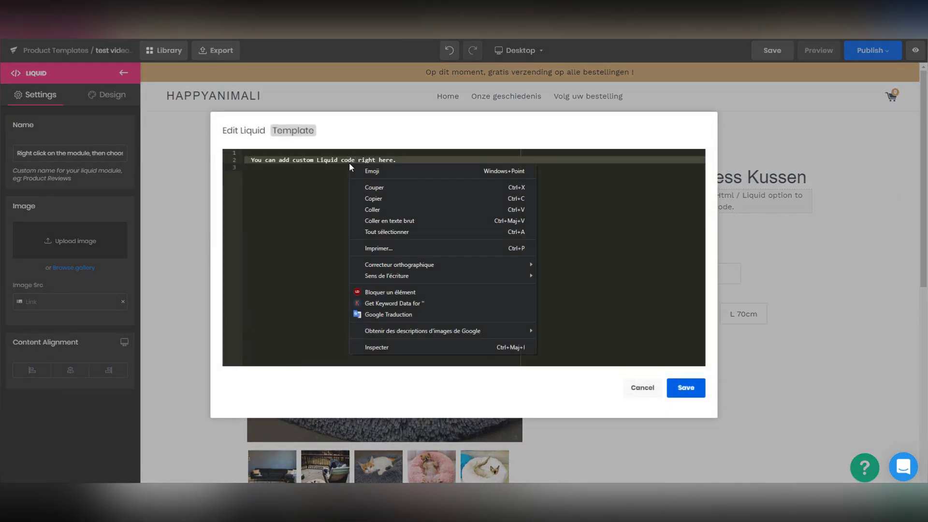
click(391, 211)
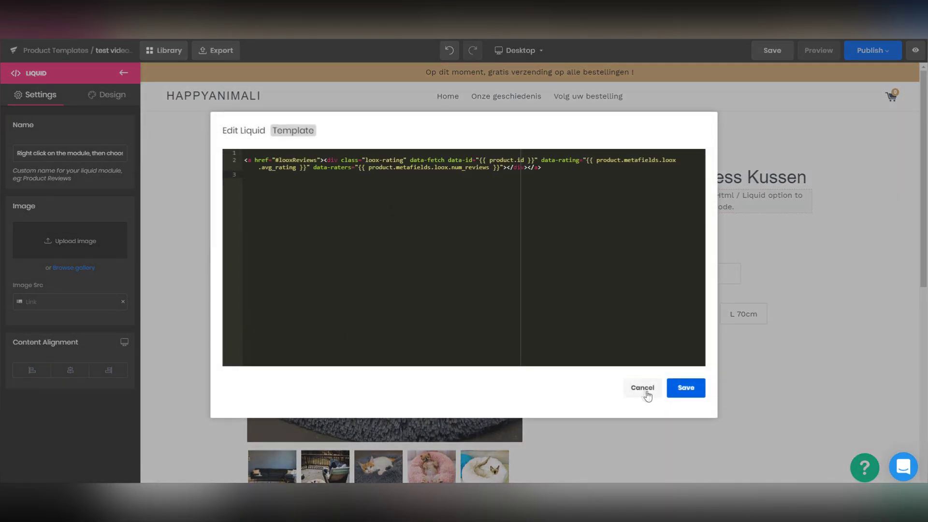
click(679, 395)
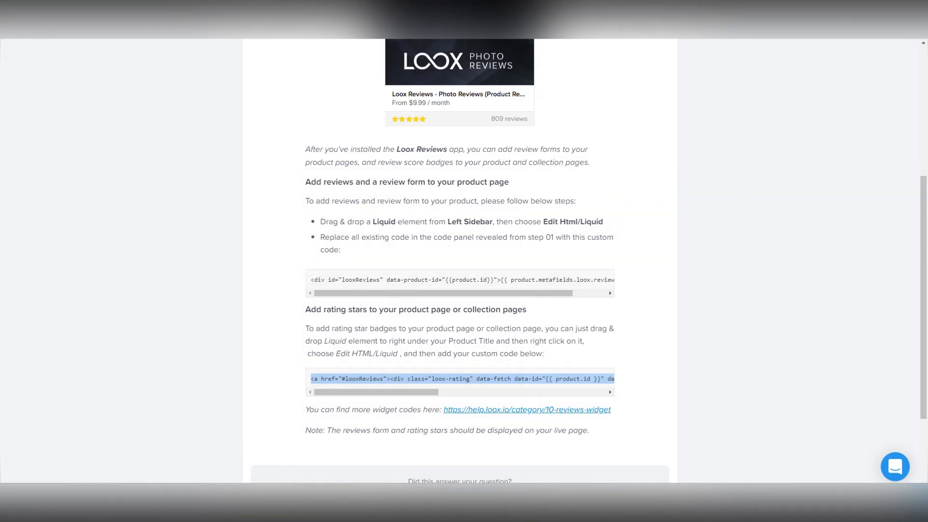
Return to the Loox Reviews help article and copy the code for the product reviews and review form
scroll(278, 193, down, 2)
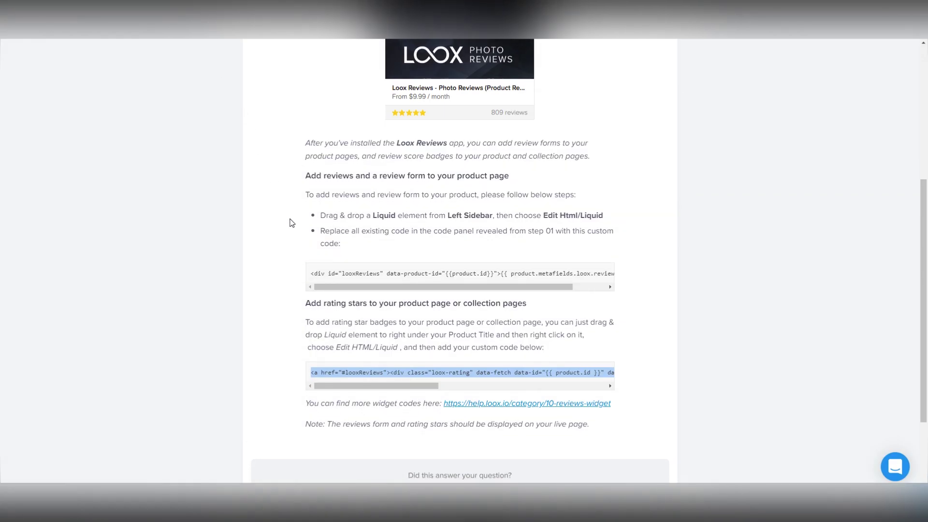
double_click(362, 231)
click(417, 231)
triple_click(417, 231)
right_click(415, 232)
click(433, 237)
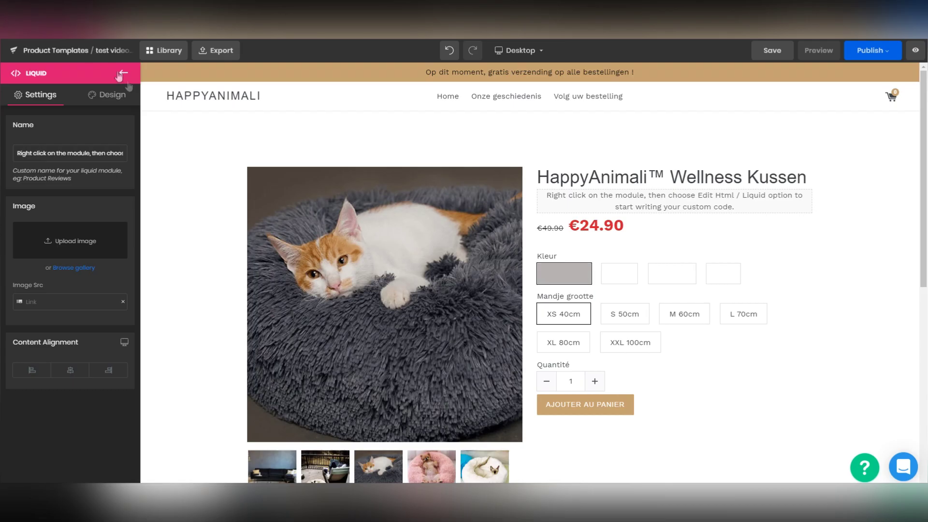
Add a second Liquid element across the full width below the product image thumbnails
scroll(232, 212, down, 5)
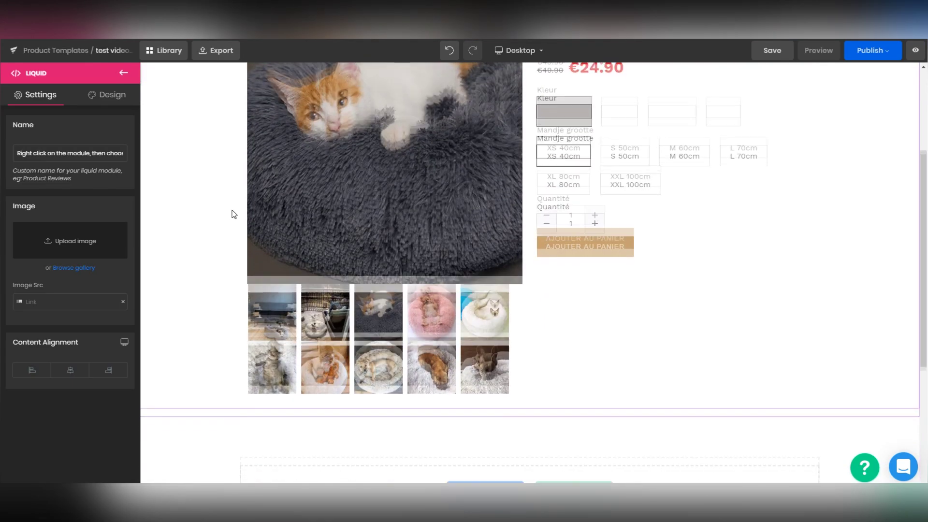
click(124, 73)
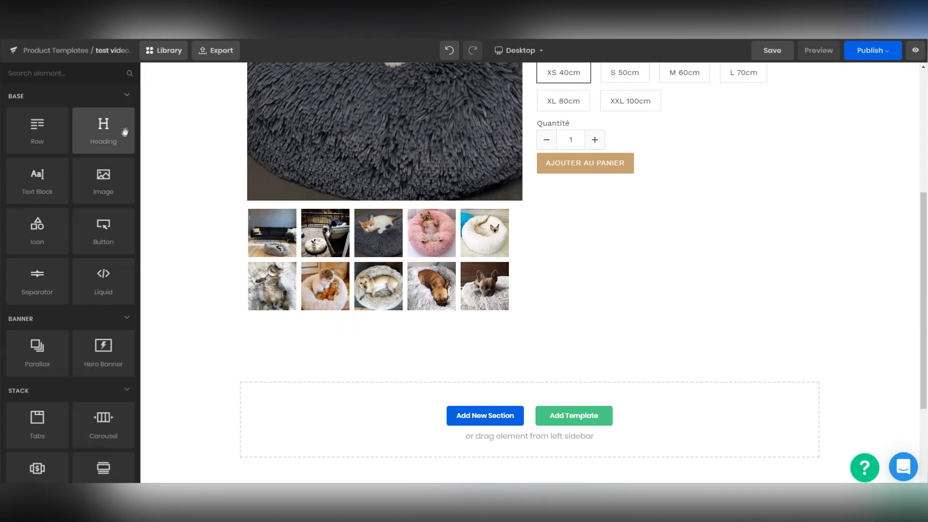
drag(182, 284, 494, 321)
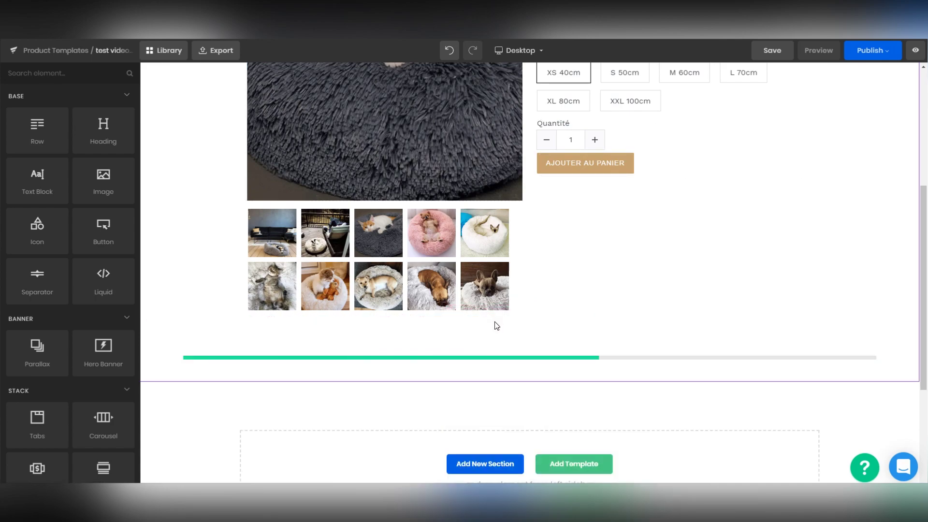
Replace the lower Liquid element's placeholder code with the copied Loox product reviews code and save it
right_click(490, 335)
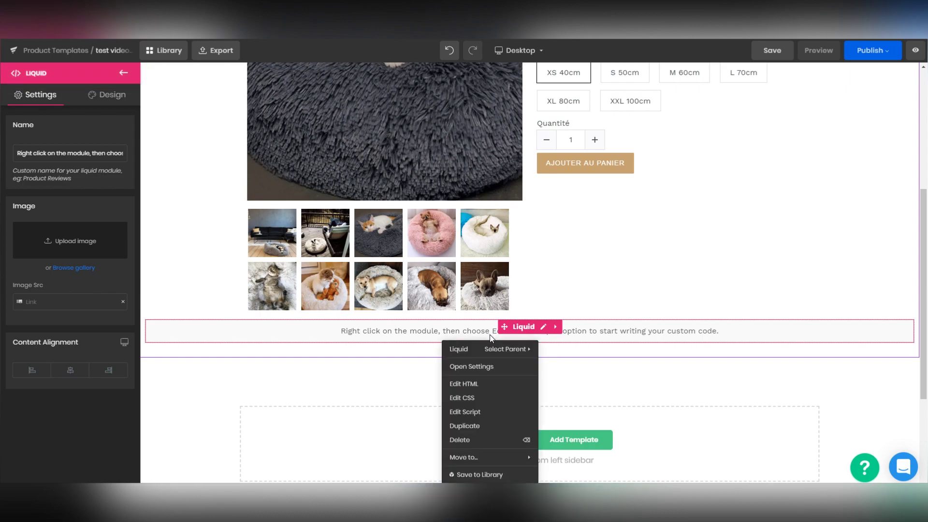
click(478, 385)
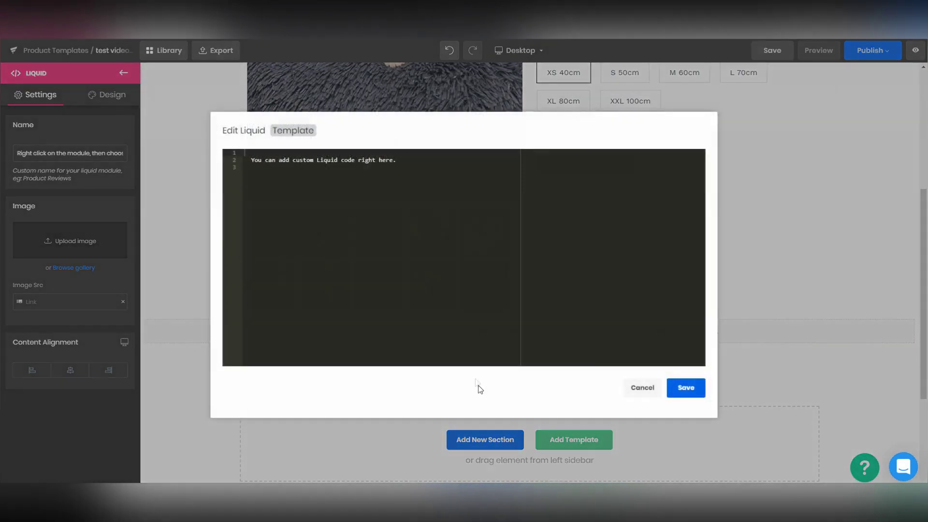
triple_click(312, 162)
right_click(311, 158)
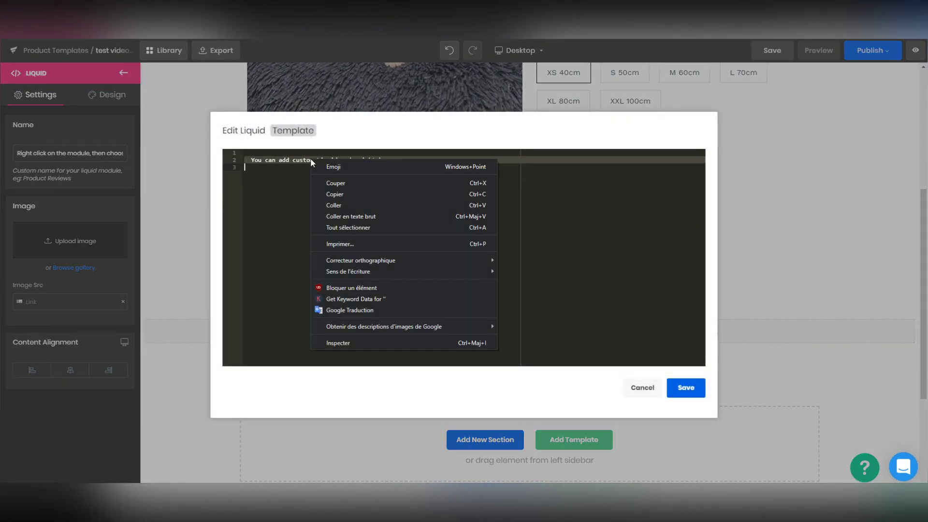
click(359, 204)
click(686, 388)
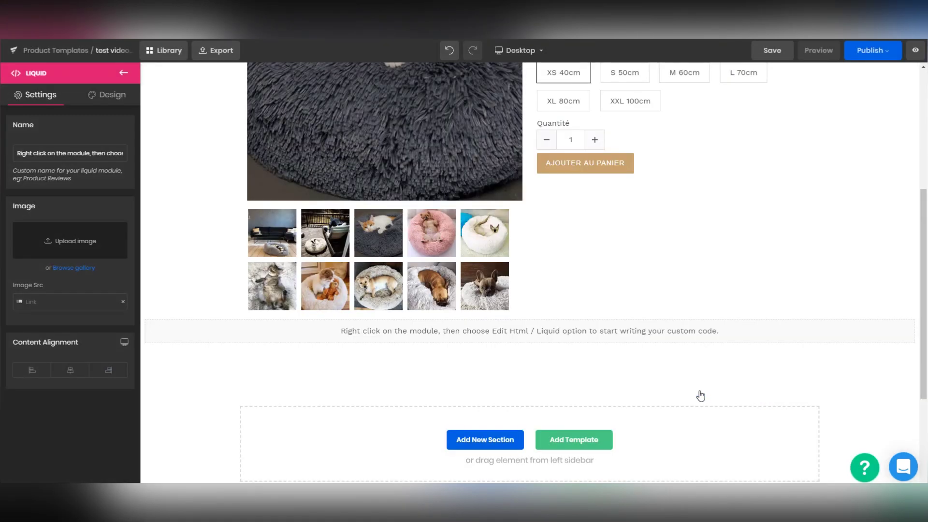
Save the product template and preview the page to check the rating stars and the customer reviews section
click(779, 51)
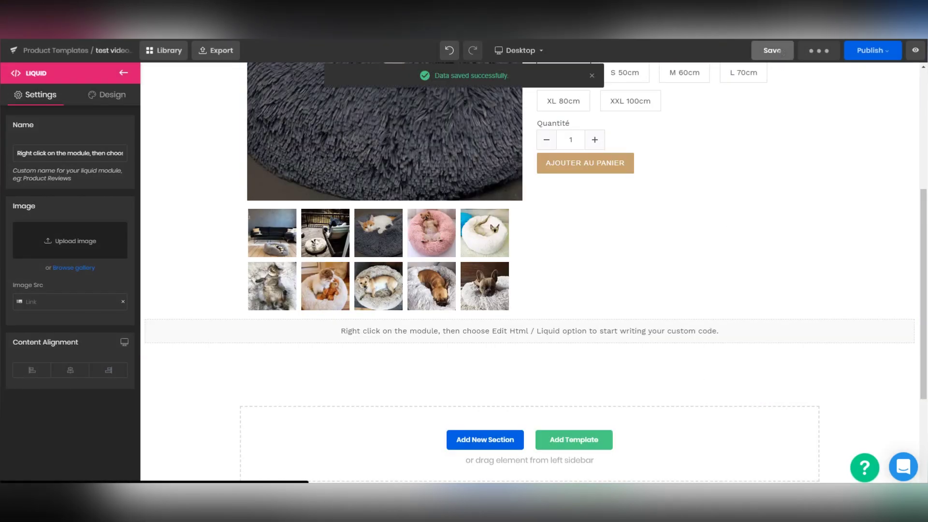
click(829, 53)
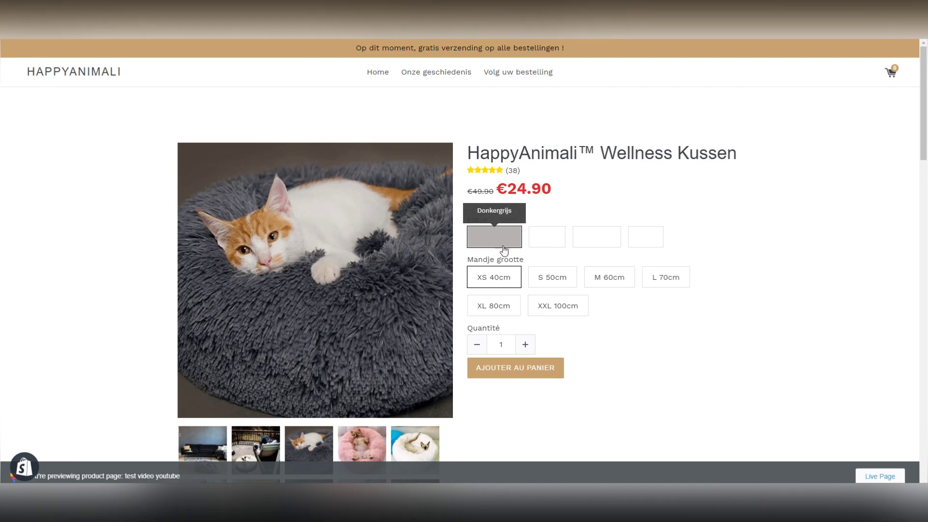
scroll(751, 244, down, 8)
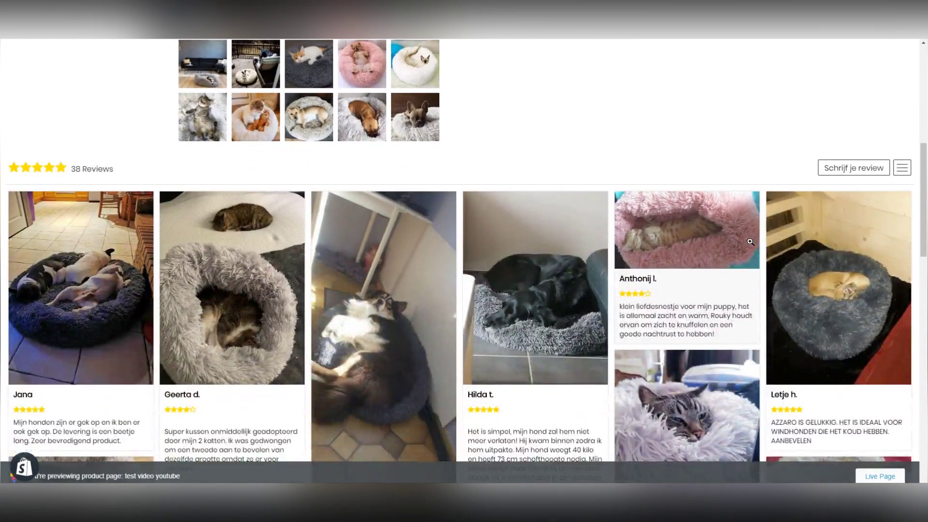
scroll(751, 241, down, 4)
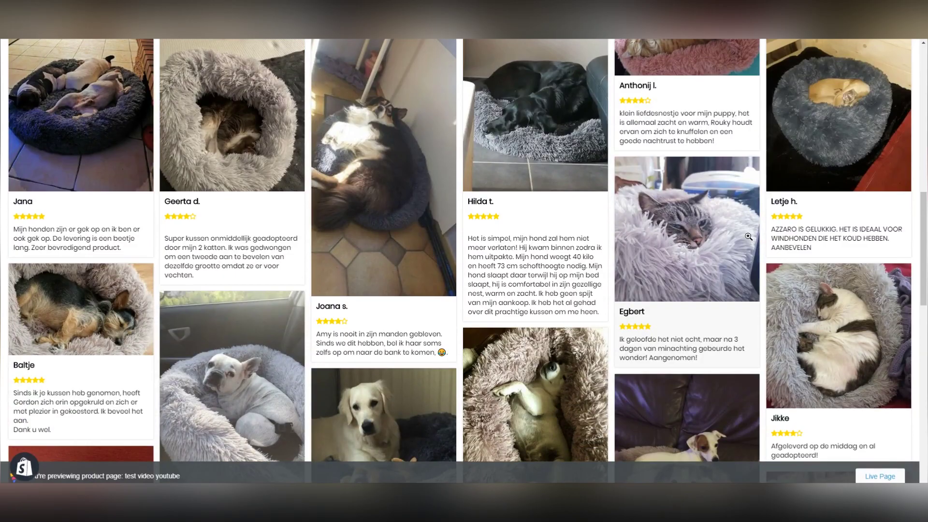
scroll(748, 235, down, 4)
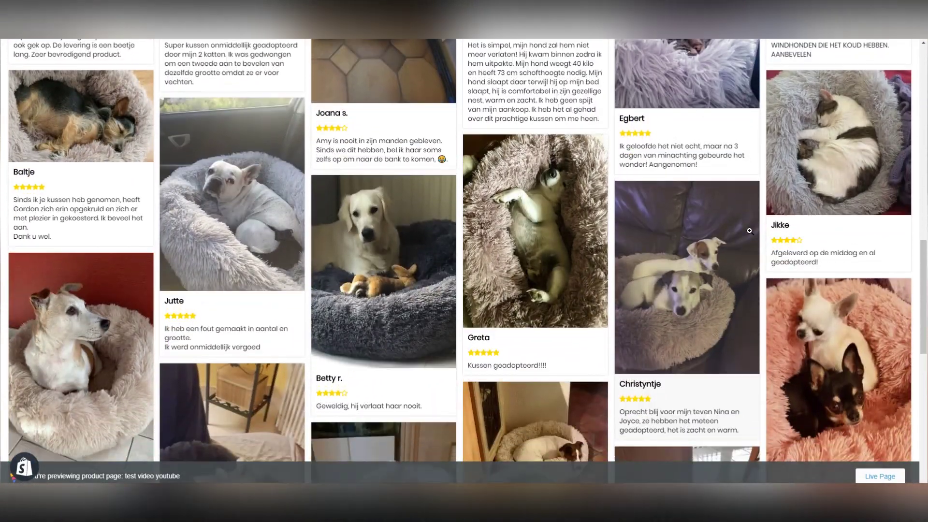
scroll(749, 231, down, 6)
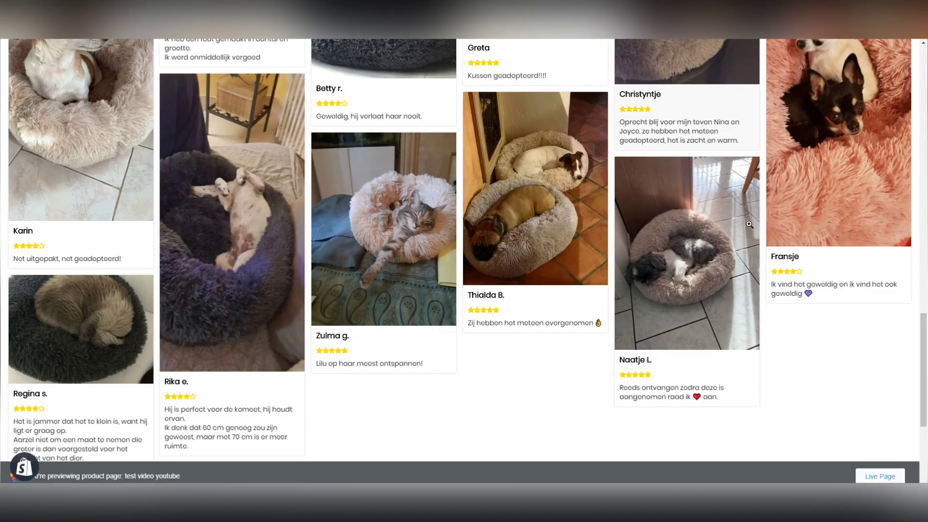
scroll(750, 225, up, 6)
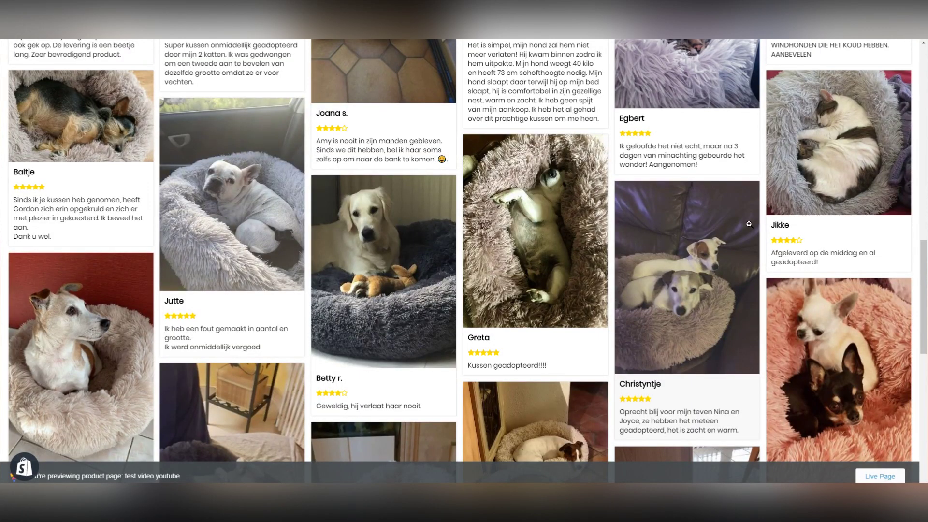
scroll(749, 224, up, 5)
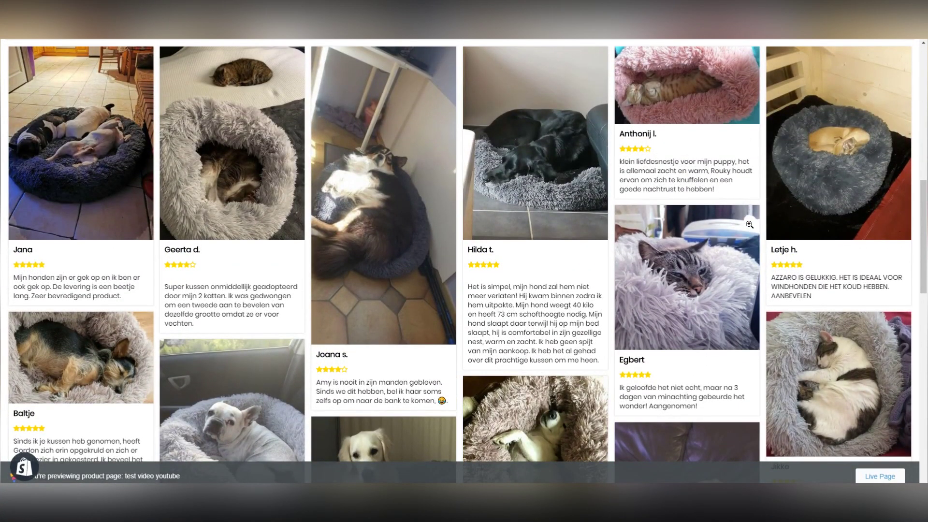
scroll(750, 224, up, 6)
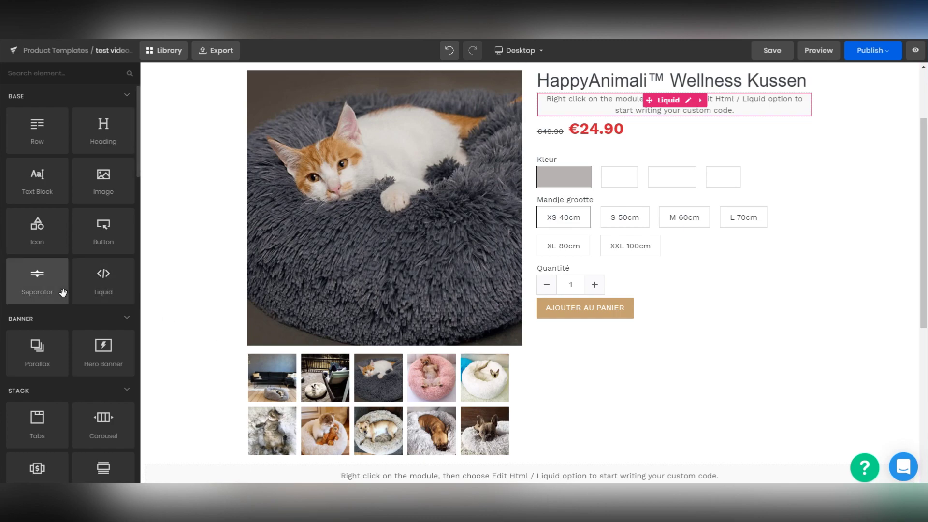
Find the (P) Description element and place it between the product thumbnails and the reviews Liquid element
text((p))
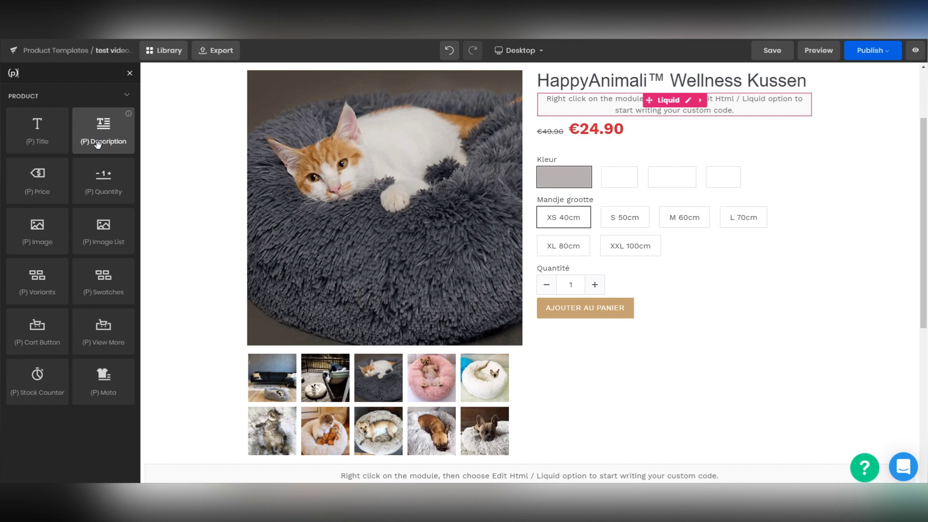
drag(98, 144, 541, 317)
scroll(547, 297, down, 4)
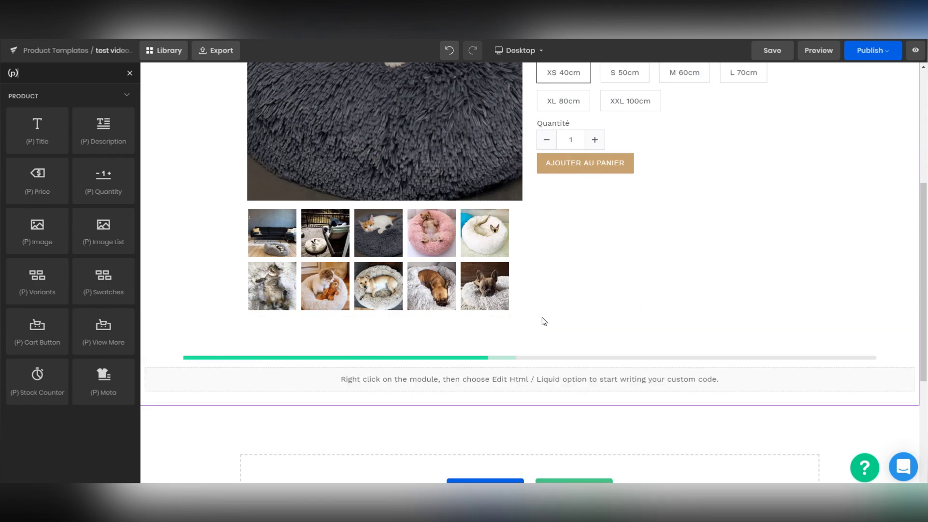
scroll(541, 317, down, 2)
scroll(518, 330, down, 2)
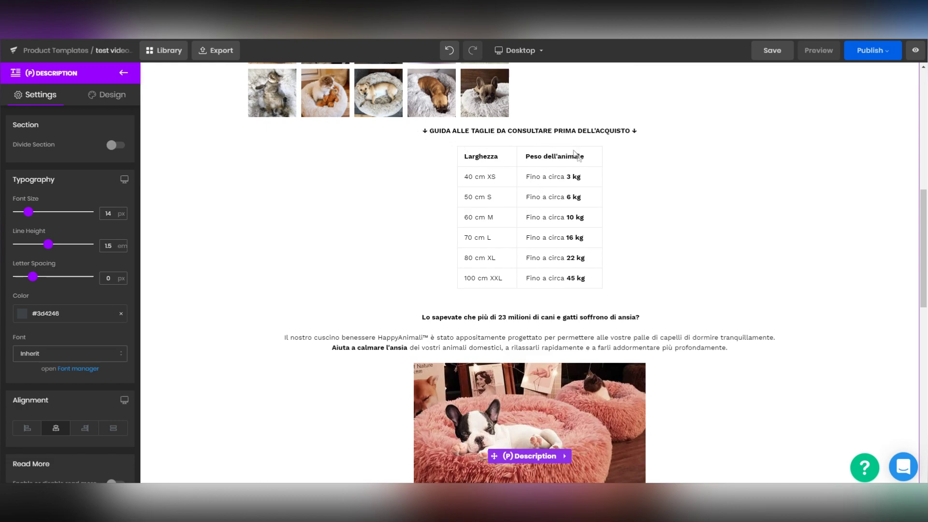
scroll(534, 302, down, 4)
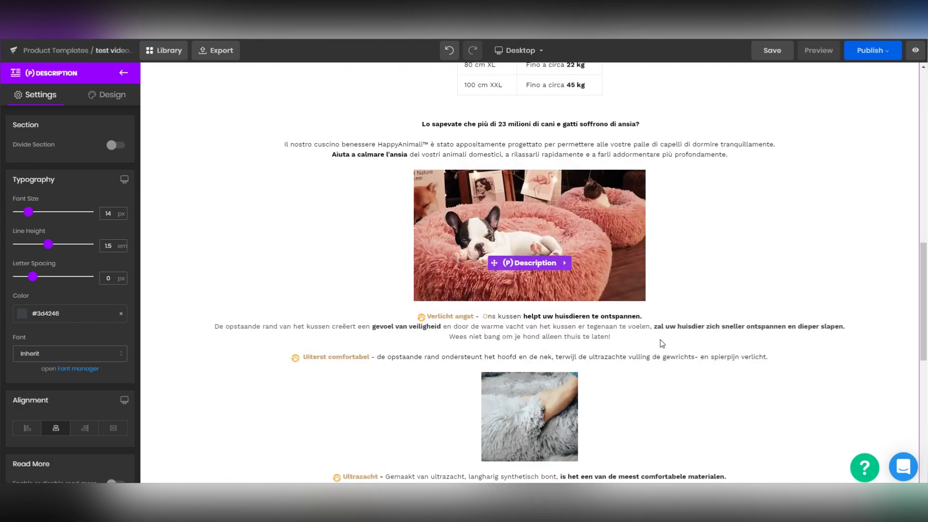
scroll(662, 343, down, 4)
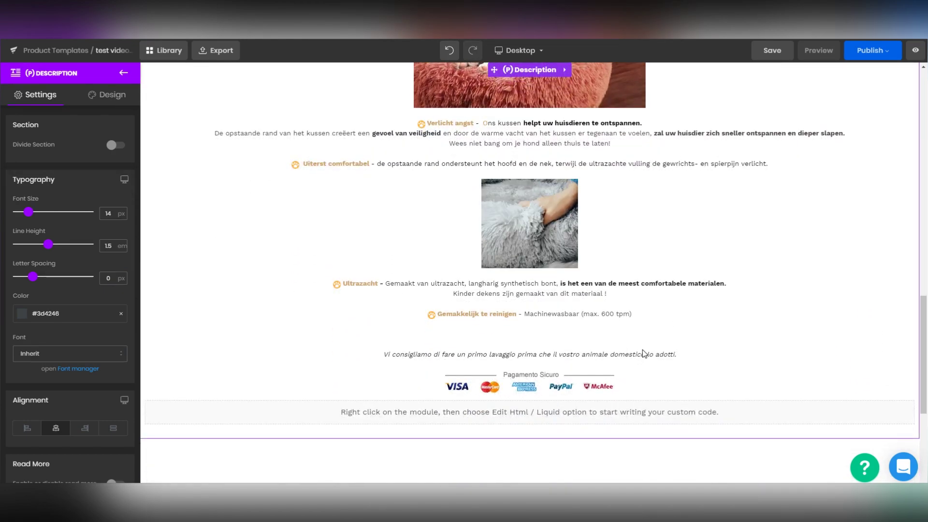
scroll(642, 350, down, 2)
Save the template and preview the page, checking the product details and switching the main image with the gallery thumbnails
key(ctrl+s)
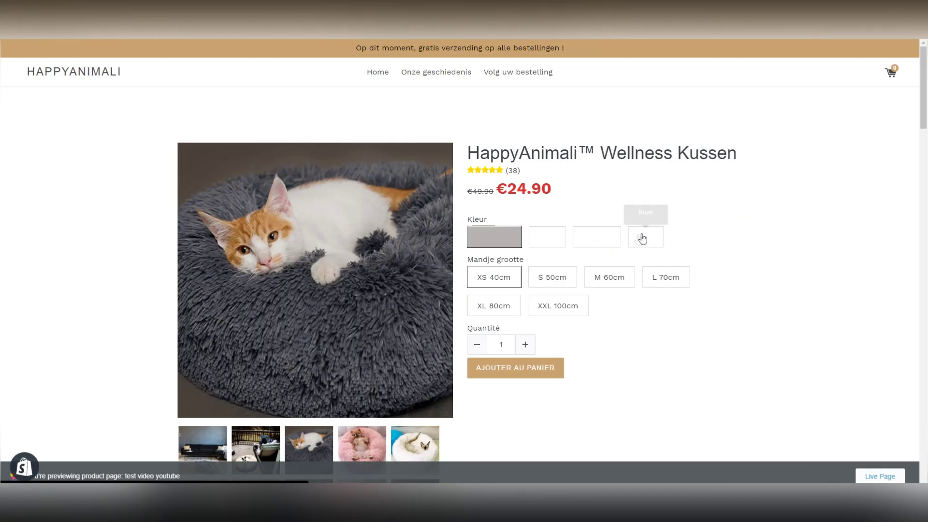
mouse_move(518, 176)
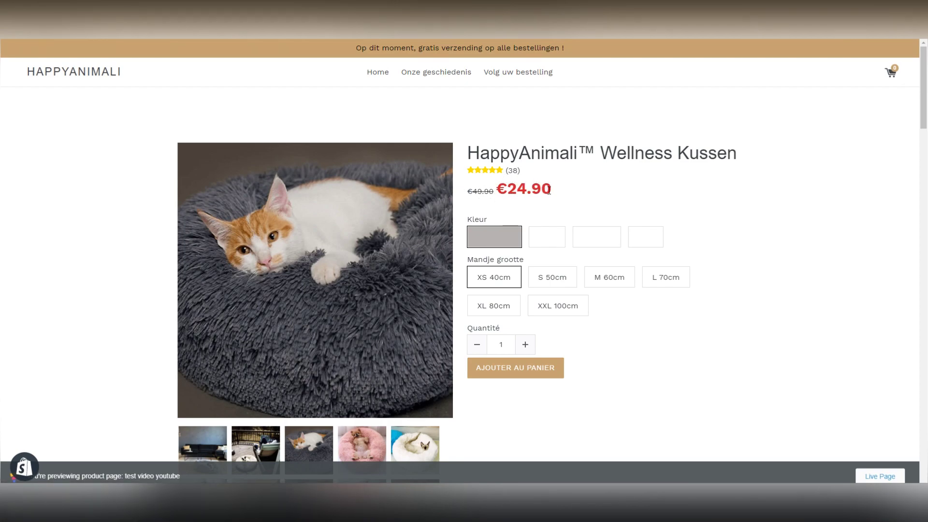
scroll(561, 211, down, 1)
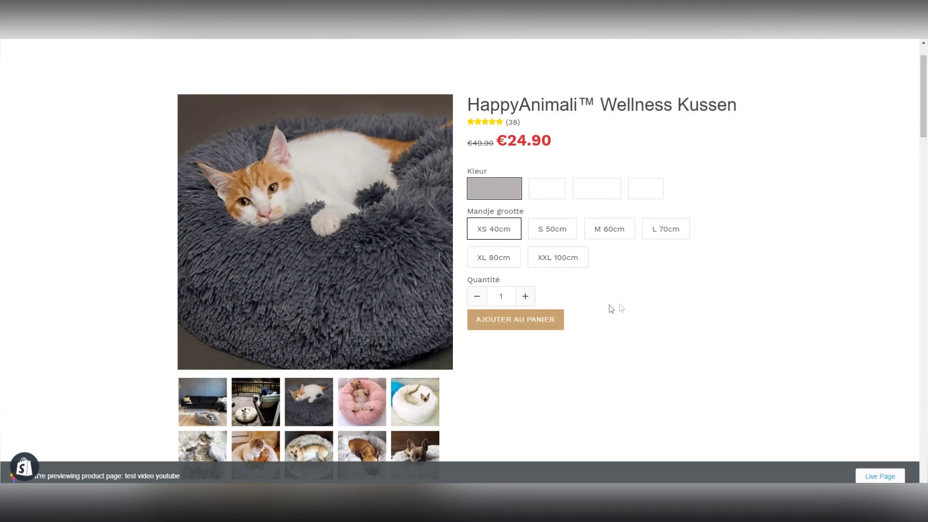
scroll(626, 285, down, 5)
scroll(438, 201, up, 4)
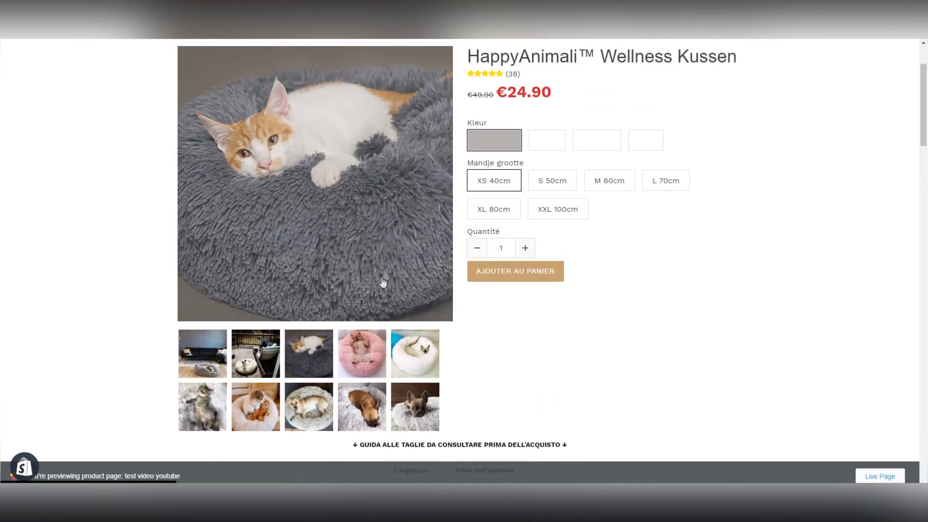
click(409, 345)
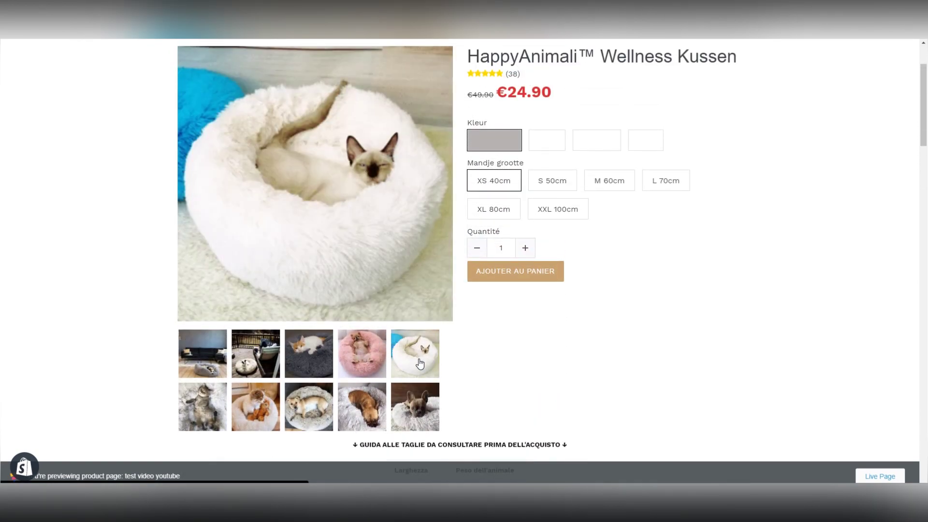
click(415, 406)
Examine the rest of the previewed page, from the size guide and product description through the customer reviews
scroll(142, 298, down, 6)
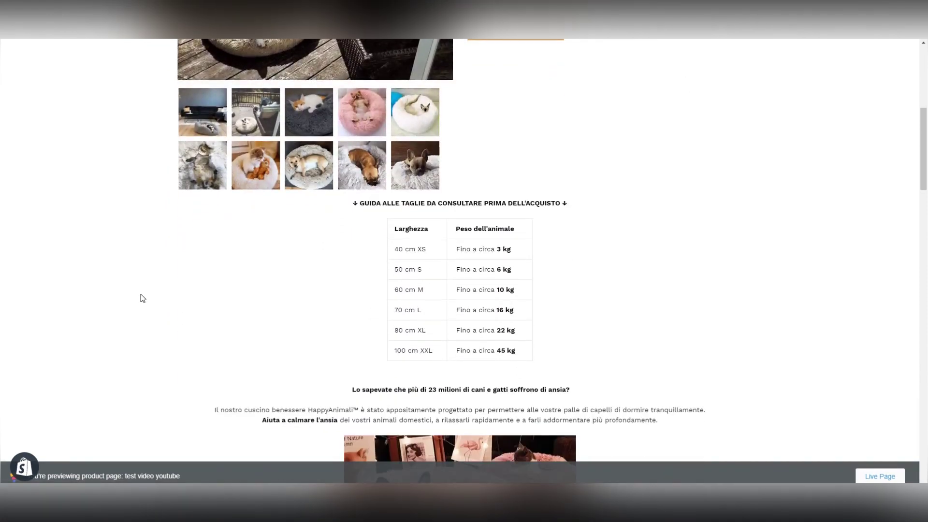
scroll(142, 298, down, 1)
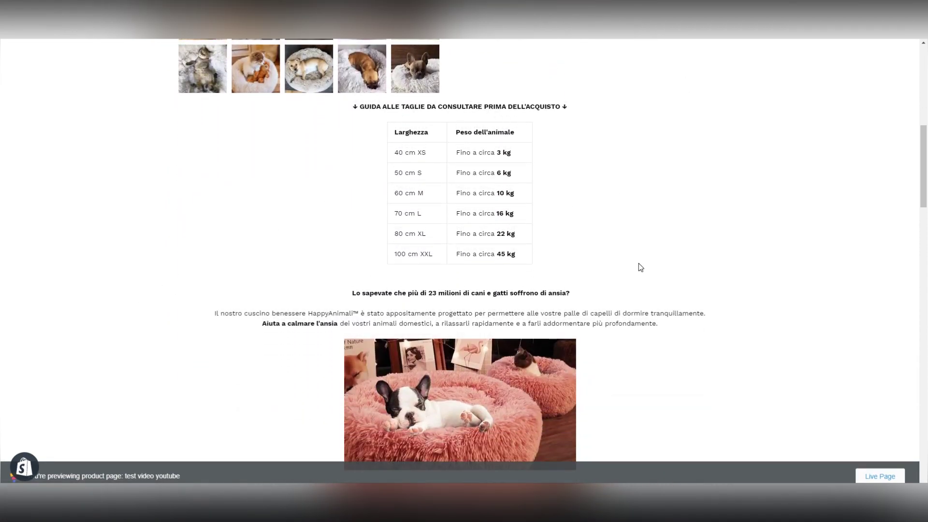
scroll(640, 268, down, 8)
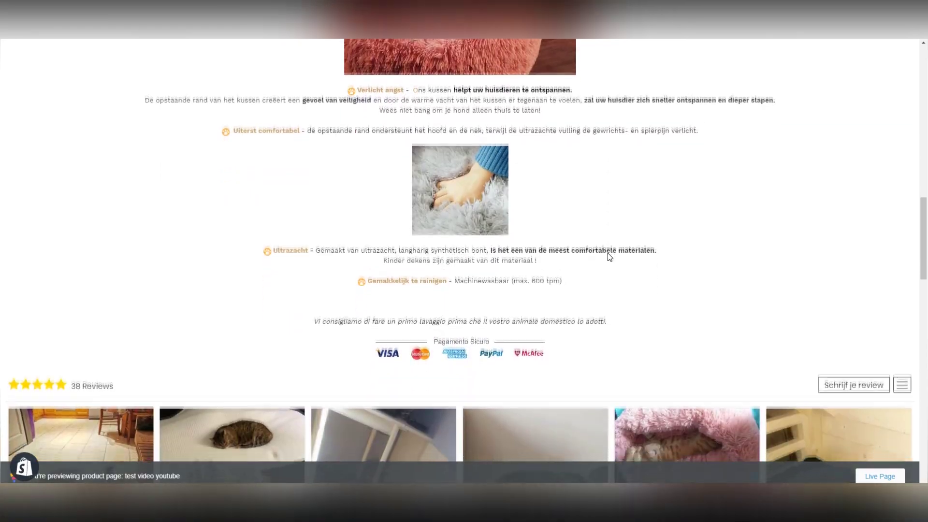
scroll(607, 253, down, 7)
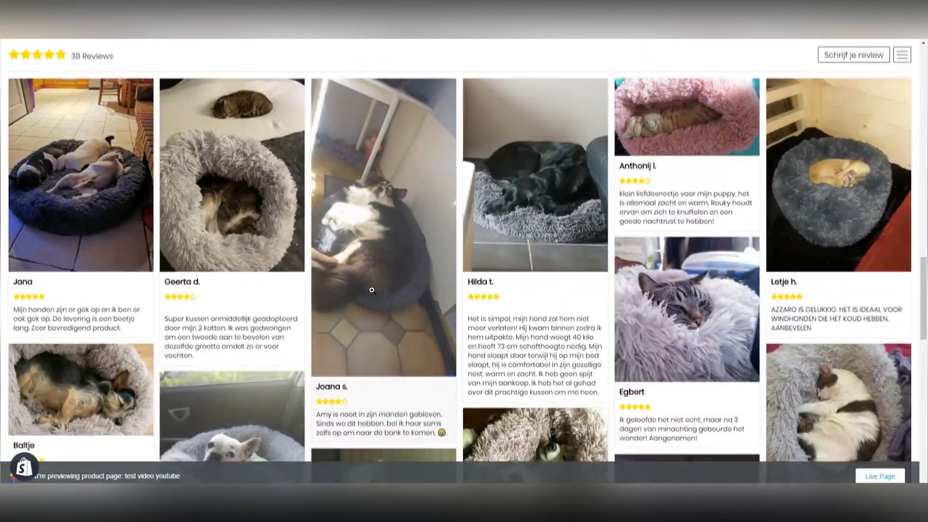
scroll(372, 290, down, 6)
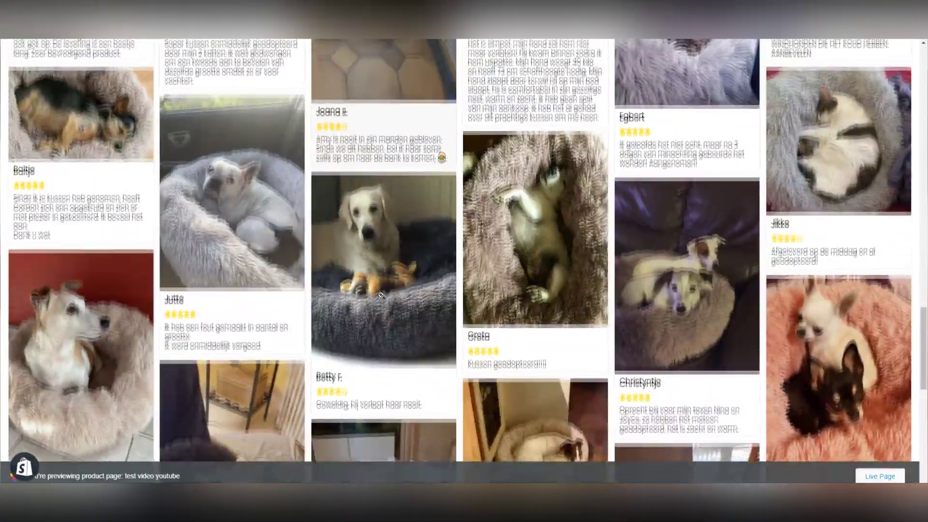
scroll(381, 295, up, 20)
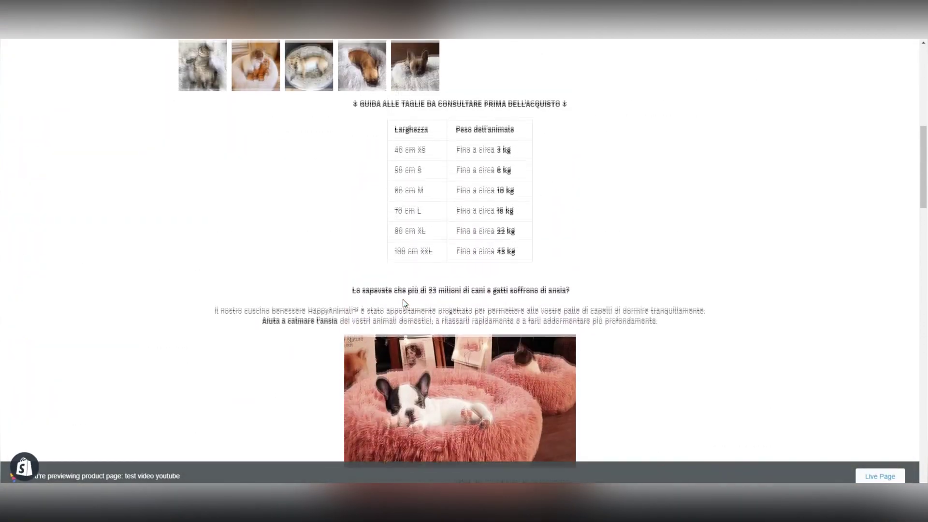
scroll(404, 303, up, 7)
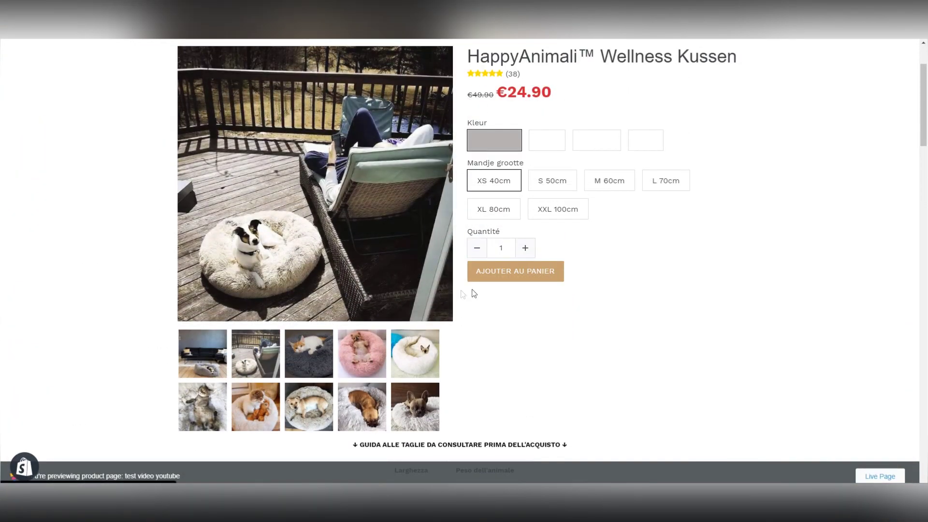
scroll(662, 302, up, 2)
scroll(265, 271, down, 20)
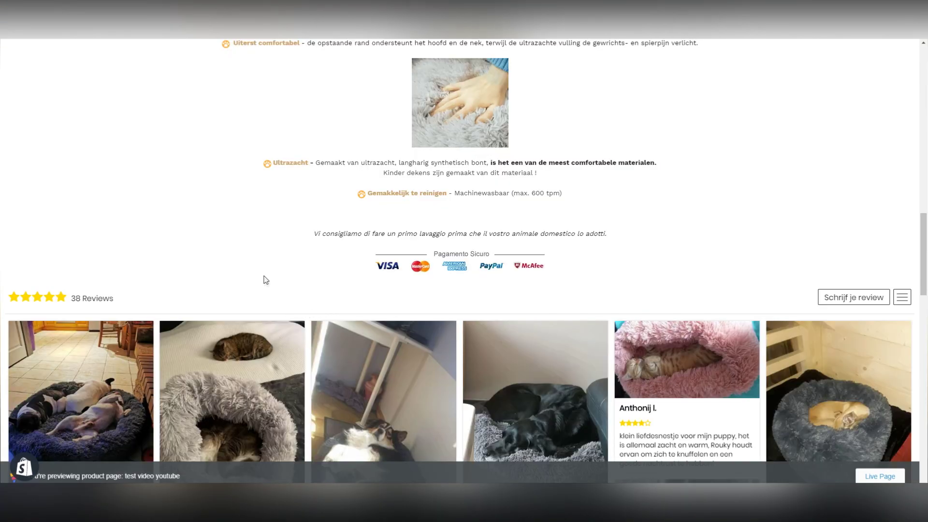
scroll(265, 271, down, 10)
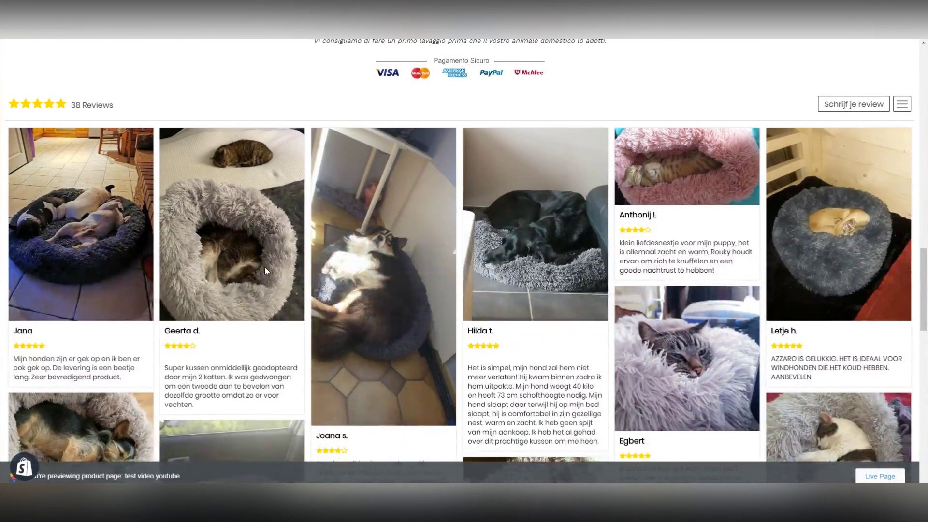
View more customer reviews on the previewed page and open the plan change page for the store's GemPages account
scroll(265, 268, down, 4)
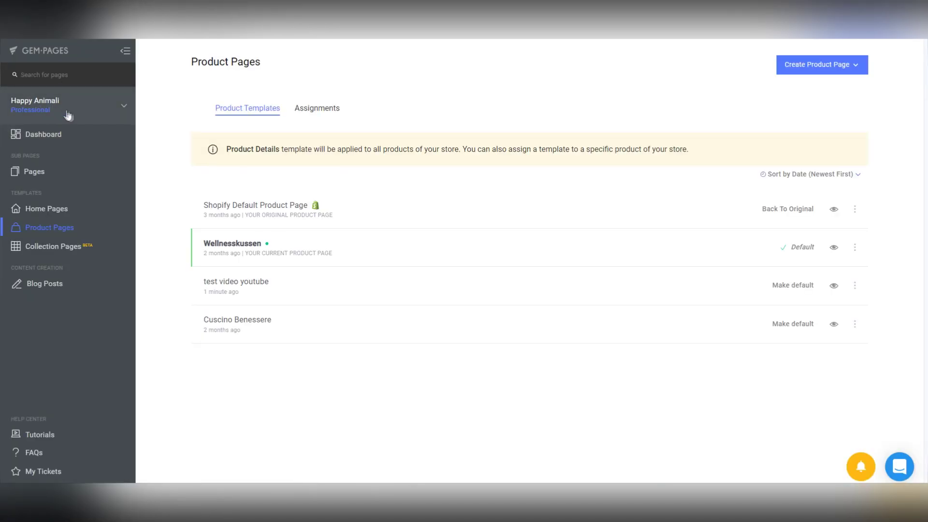
click(37, 106)
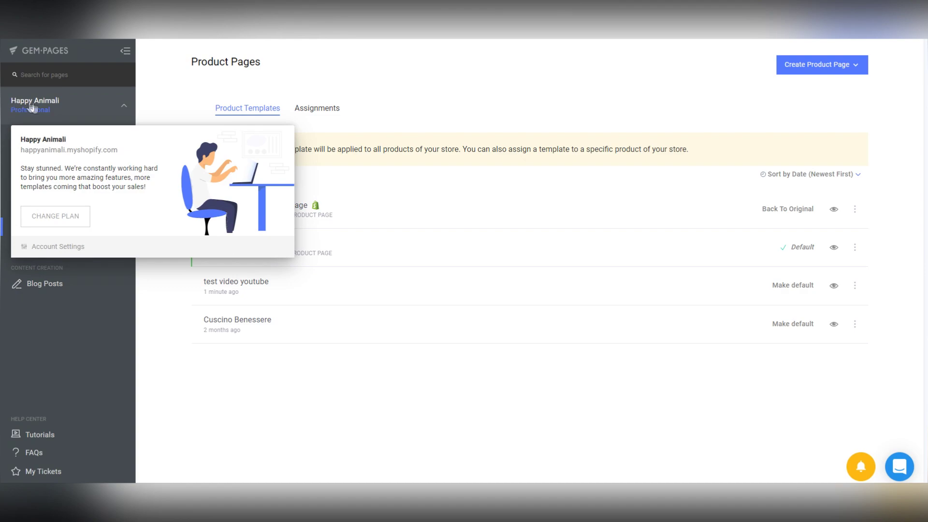
click(44, 220)
scroll(281, 217, down, 1)
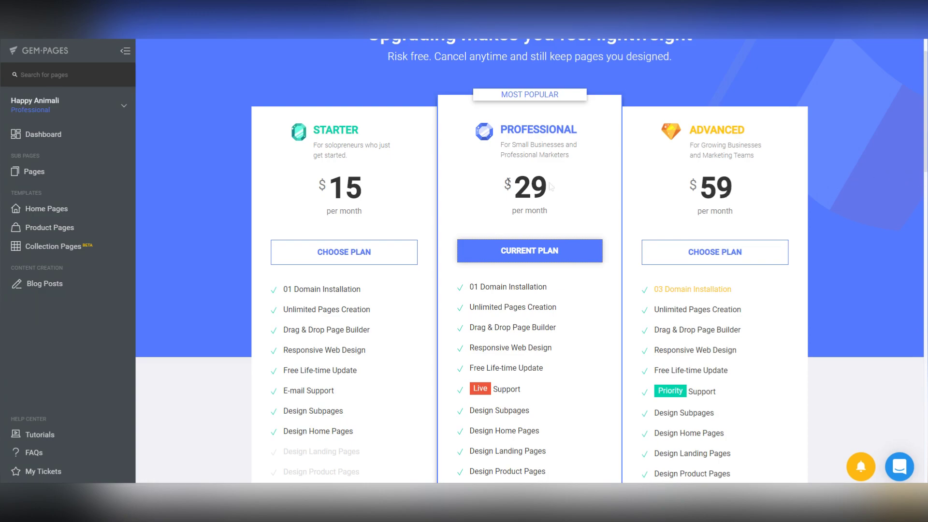
Compare the monthly prices and included features of the Starter, Professional and Advanced plans
scroll(598, 188, down, 1)
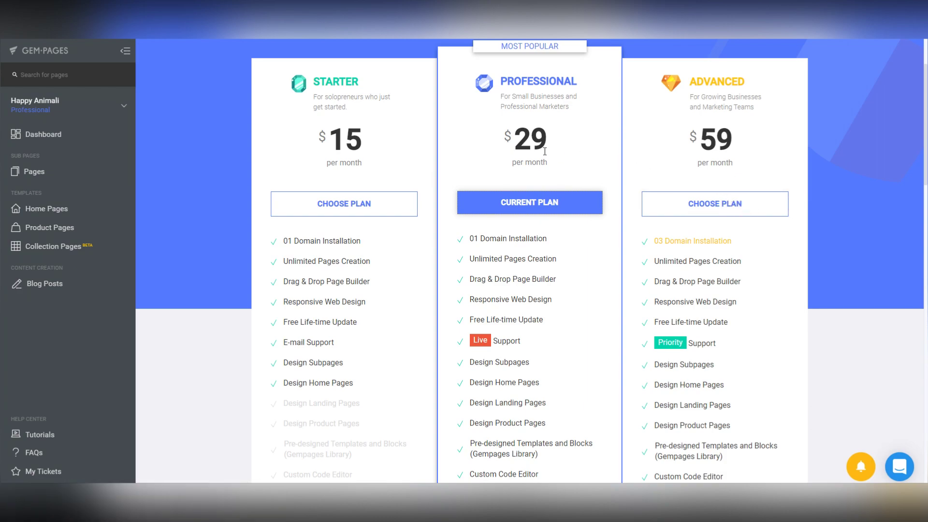
scroll(545, 151, down, 1)
scroll(546, 151, up, 1)
scroll(546, 151, down, 2)
scroll(528, 110, up, 1)
scroll(528, 110, down, 1)
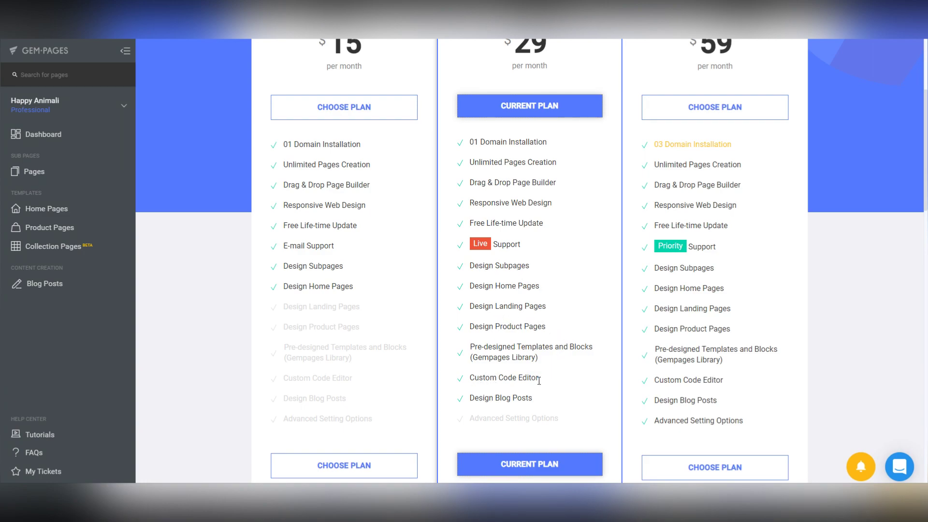
scroll(538, 381, up, 2)
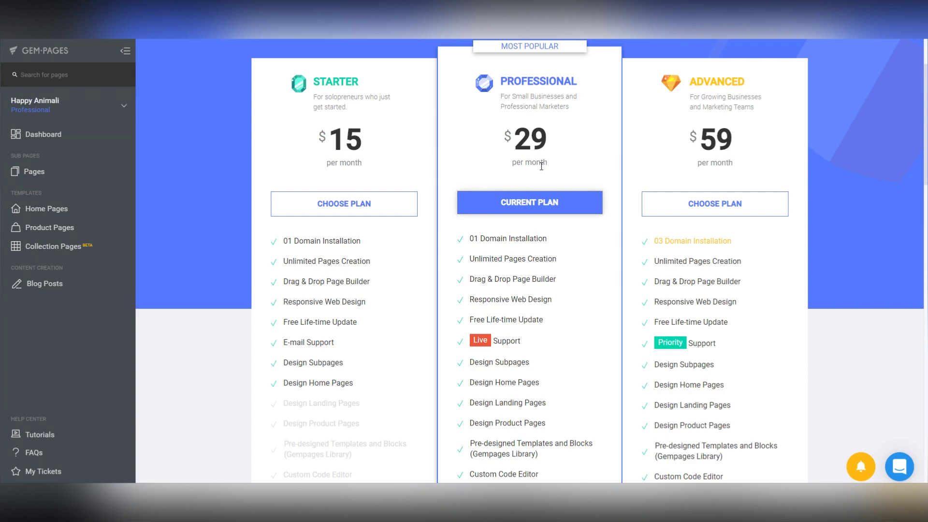
scroll(541, 165, up, 1)
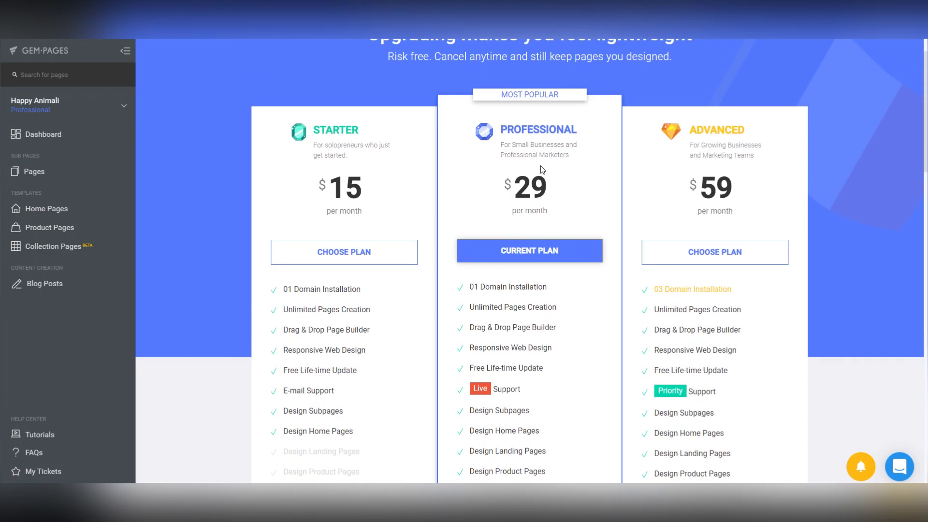